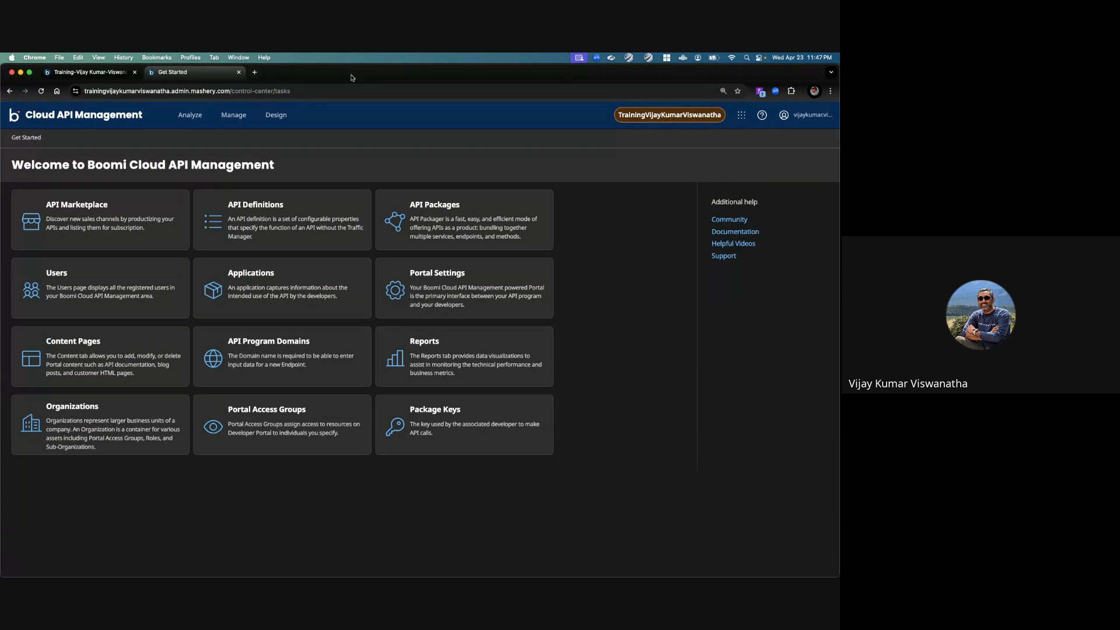
Step: In the security settings of the meraAPI_1 API definition, enable OAuth 2.0 with the Client Credentials grant type
left_click(308, 216)
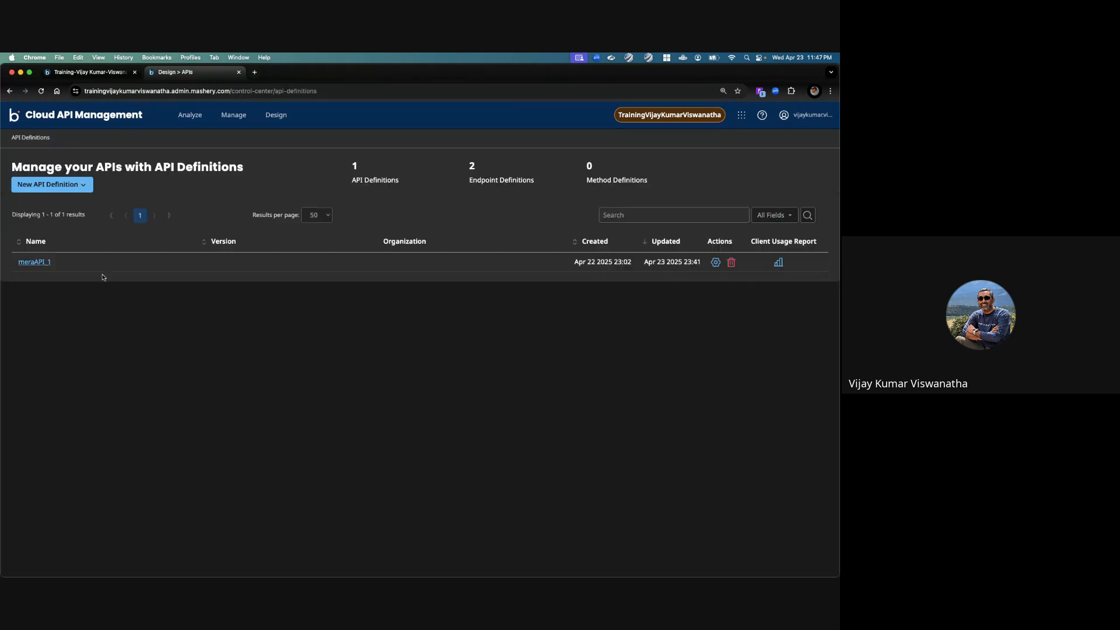
left_click(44, 262)
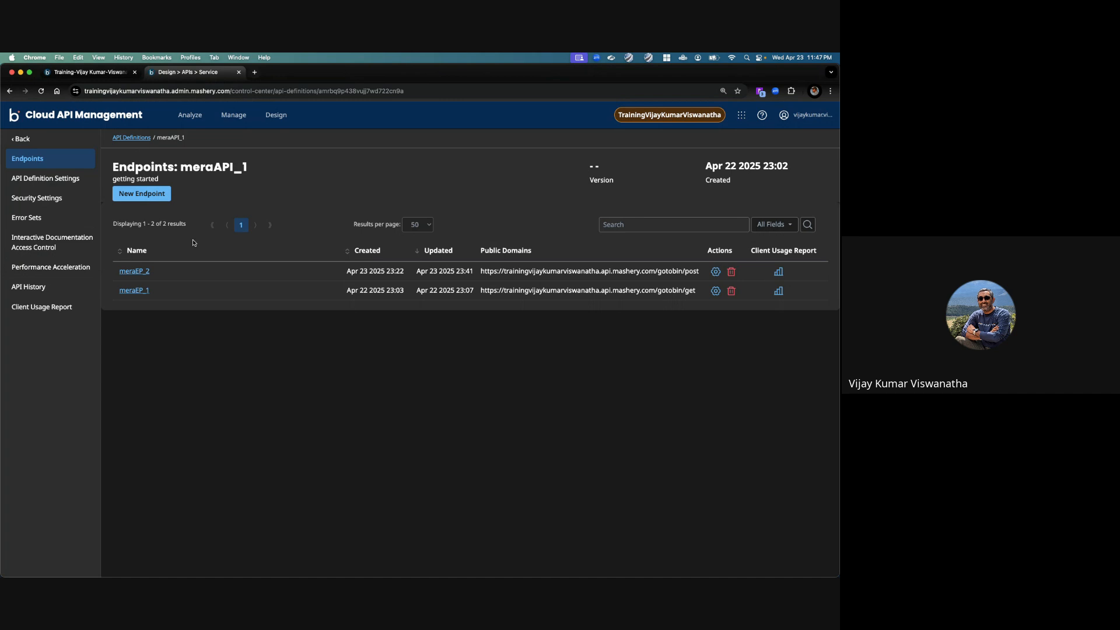
left_click(62, 204)
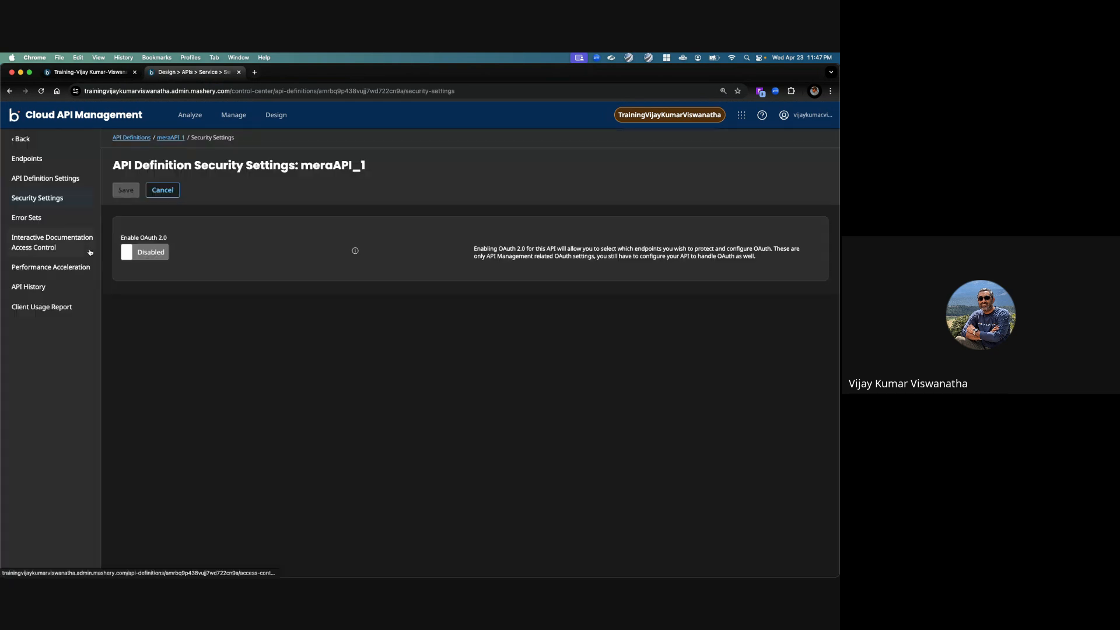
left_click(150, 254)
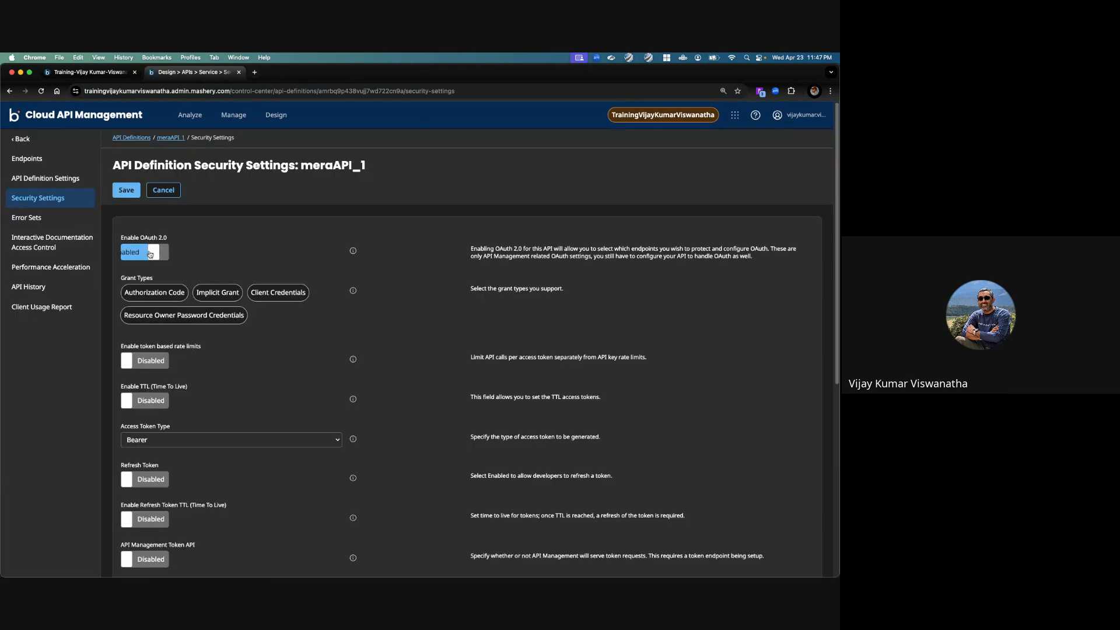
left_click(274, 294)
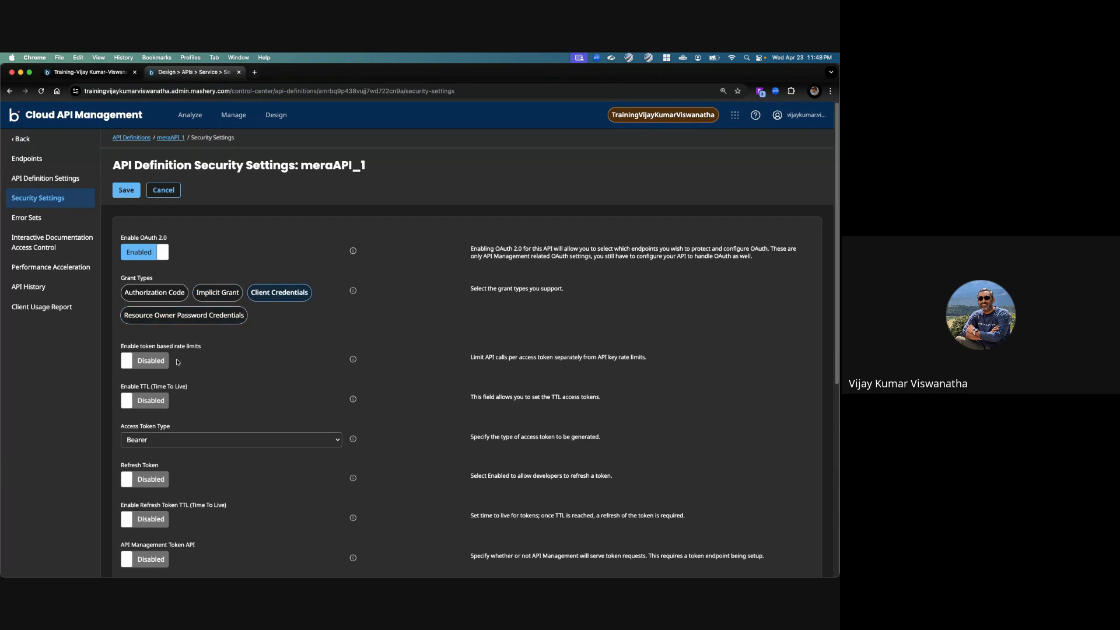
Step: Enable time to live for access tokens and set the access token TTL to 600 seconds
scroll(149, 357, "down", 1)
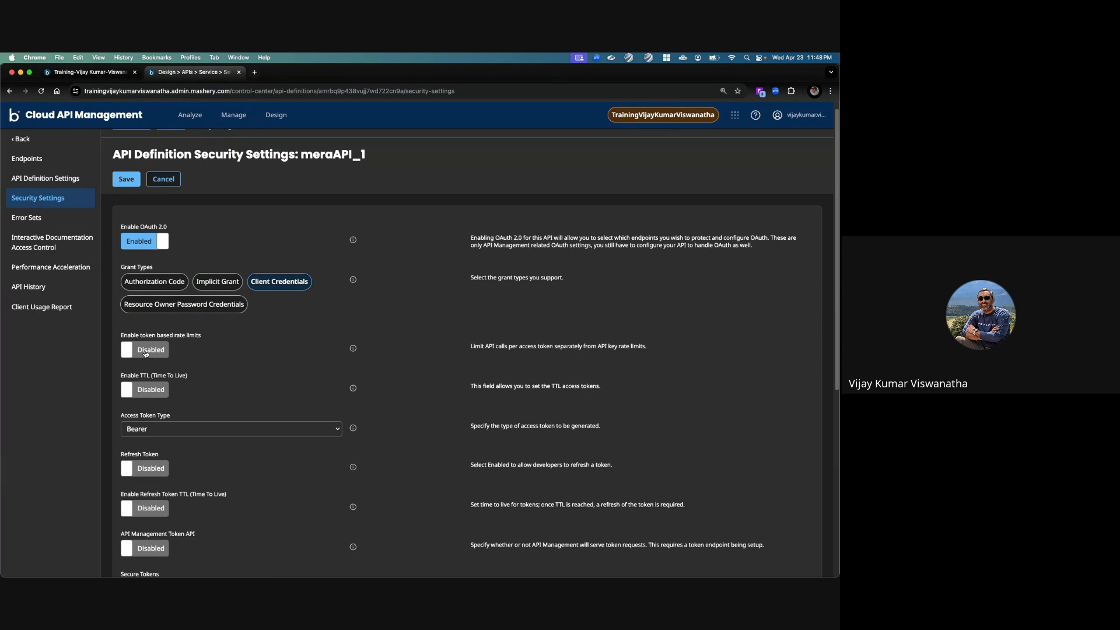
left_click(153, 399)
left_click(168, 429)
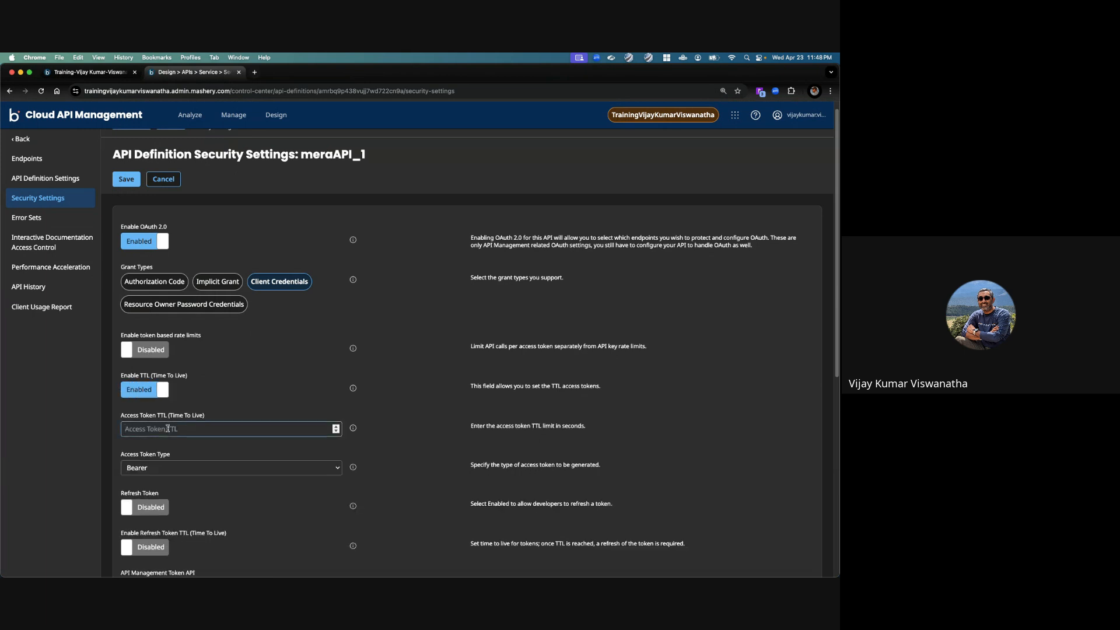
type("600")
scroll(164, 409, "down", 5)
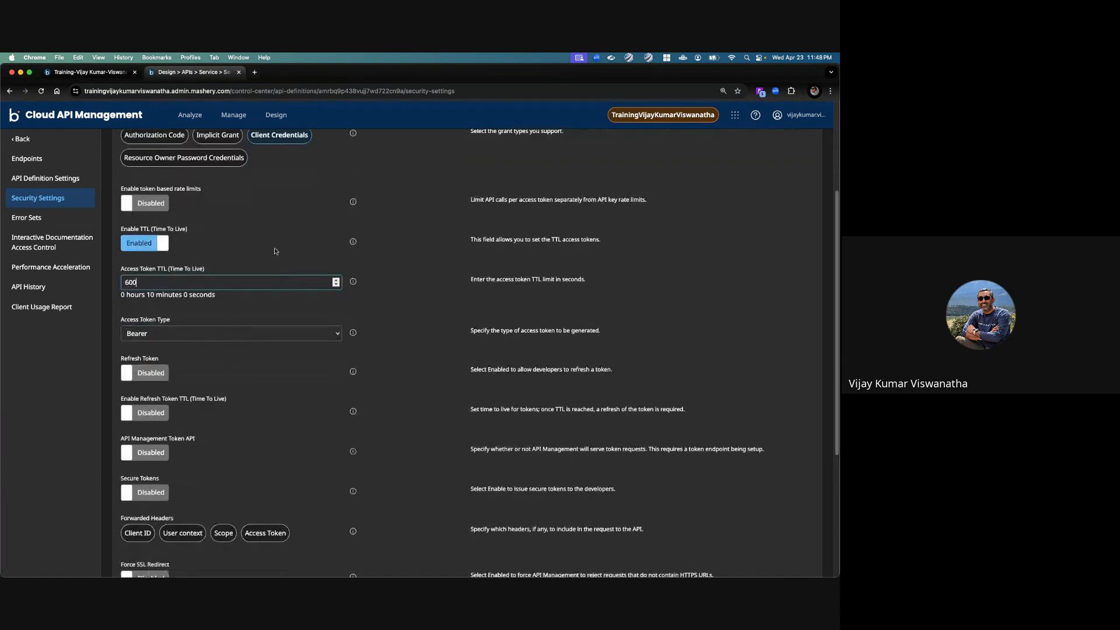
double_click(573, 279)
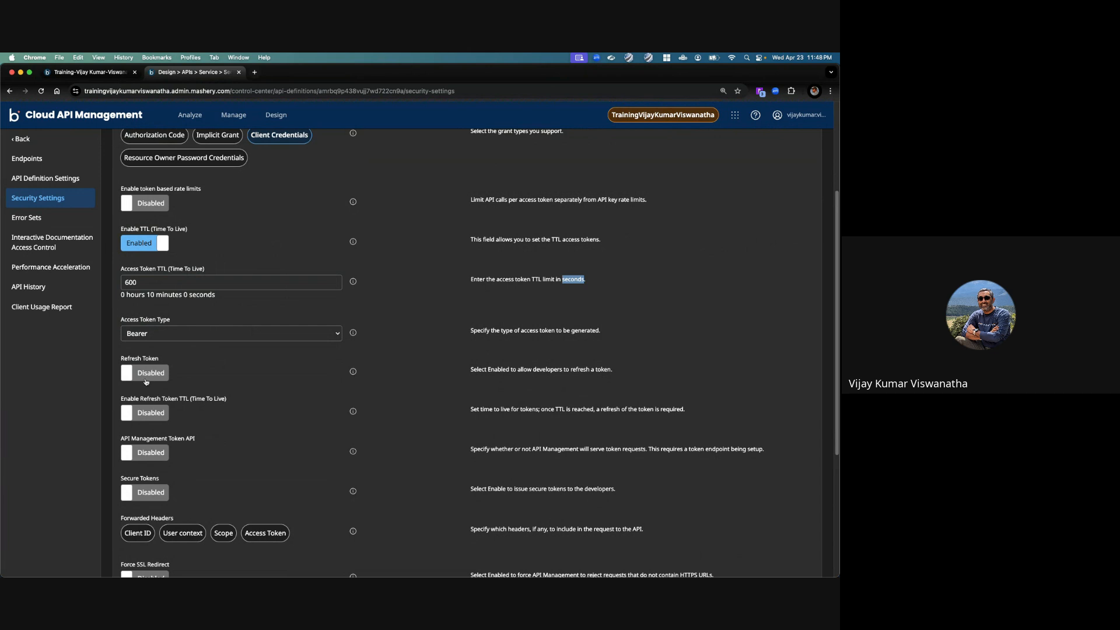
Step: Enable the API Management Token API, forward the Client ID, User context and Scope headers, and save the security settings
left_click(156, 457)
scroll(244, 453, "down", 2)
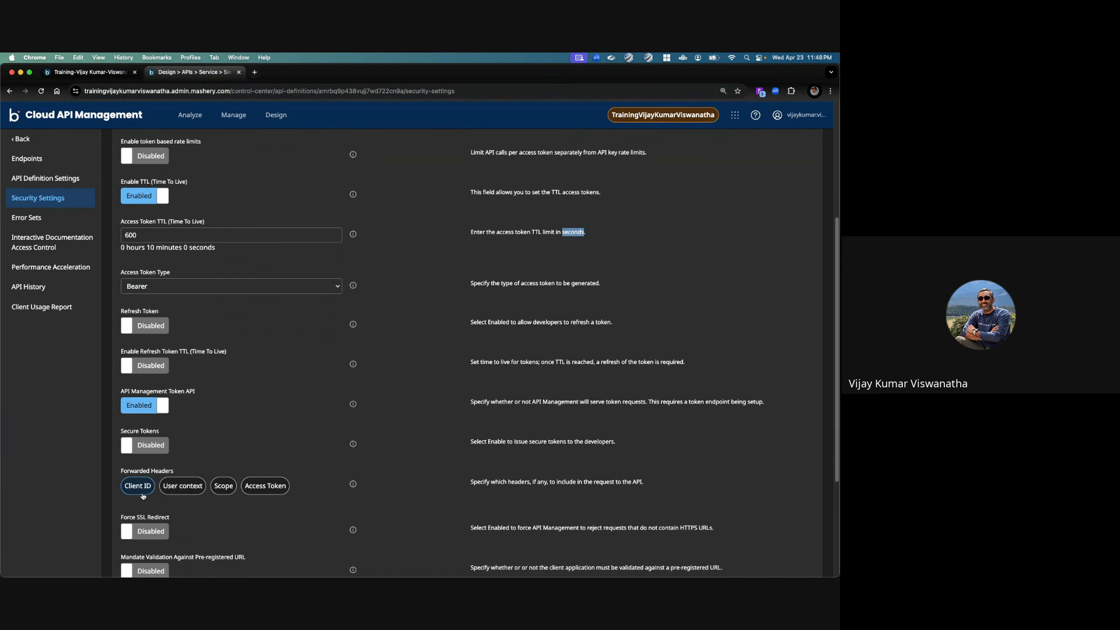
left_click(203, 488)
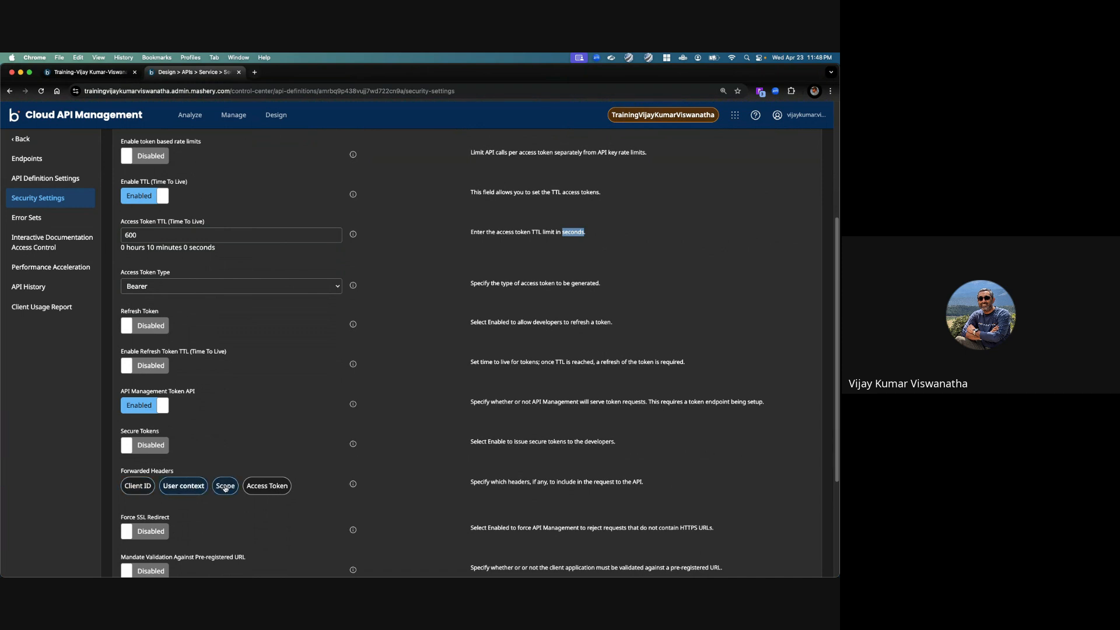
left_click(225, 487)
scroll(272, 414, "down", 6)
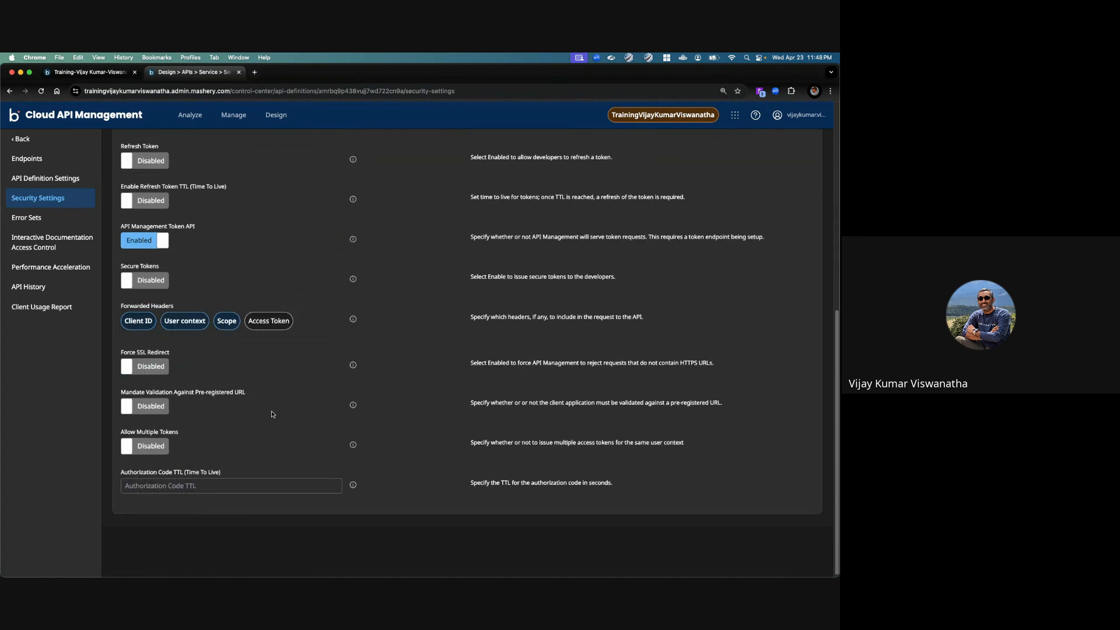
scroll(272, 414, "up", 12)
left_click(133, 191)
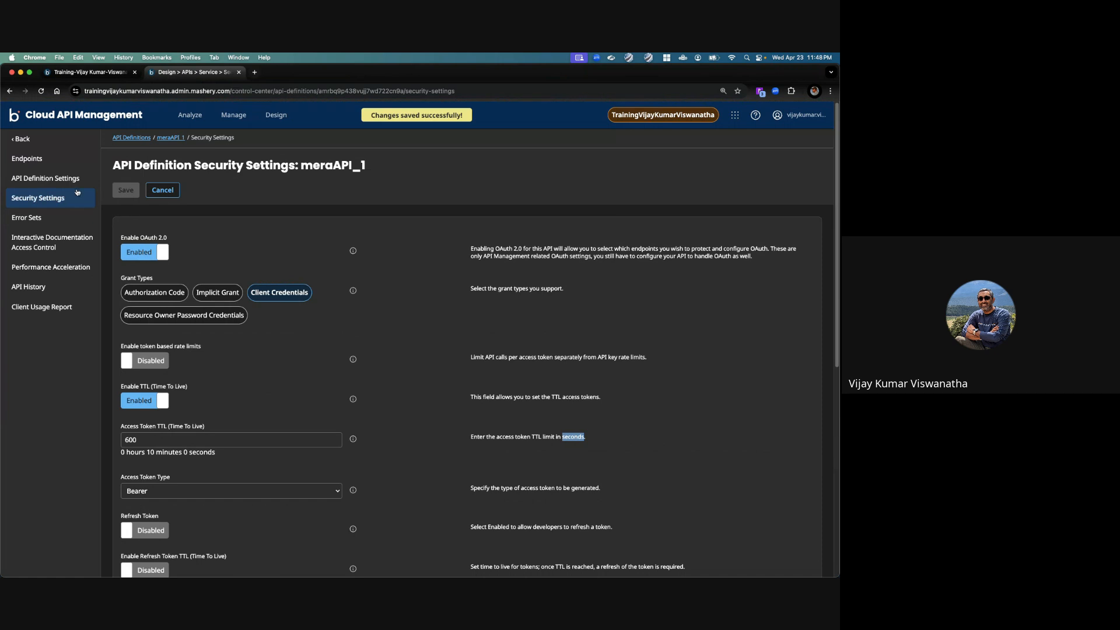
Step: Start a new token endpoint for meraAPI_1 and name it meraGetTokenEP
left_click(56, 164)
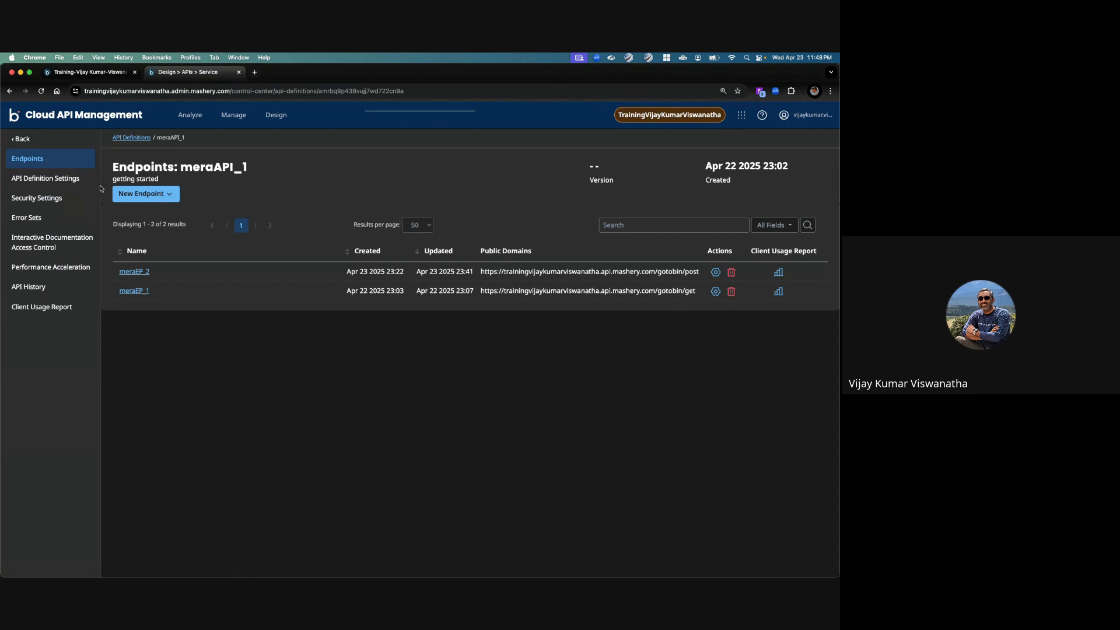
left_click(166, 197)
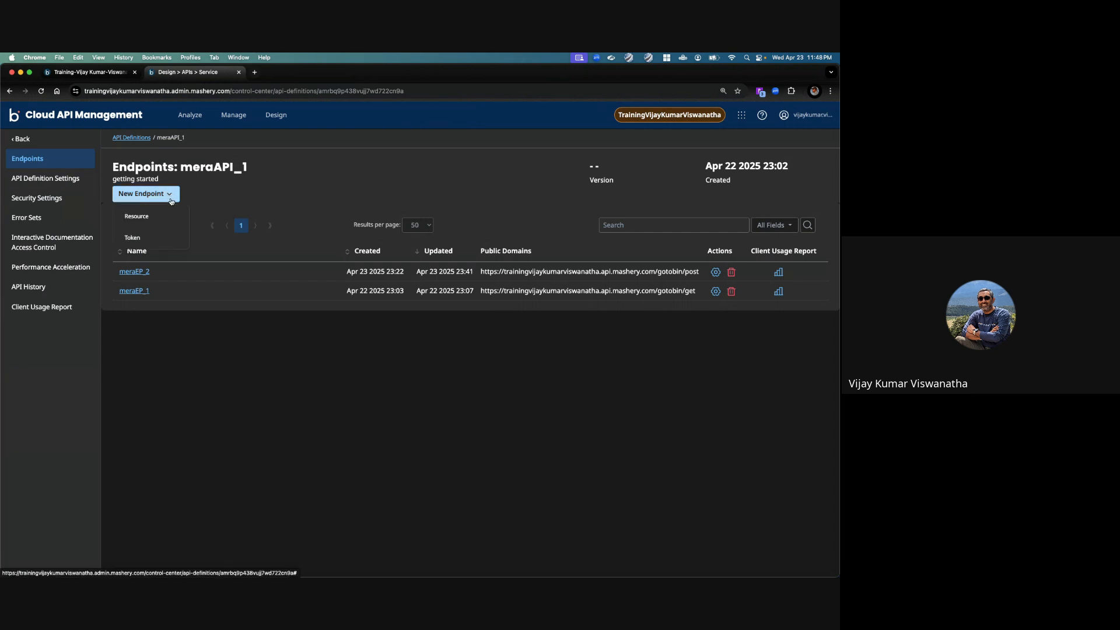
left_click(149, 239)
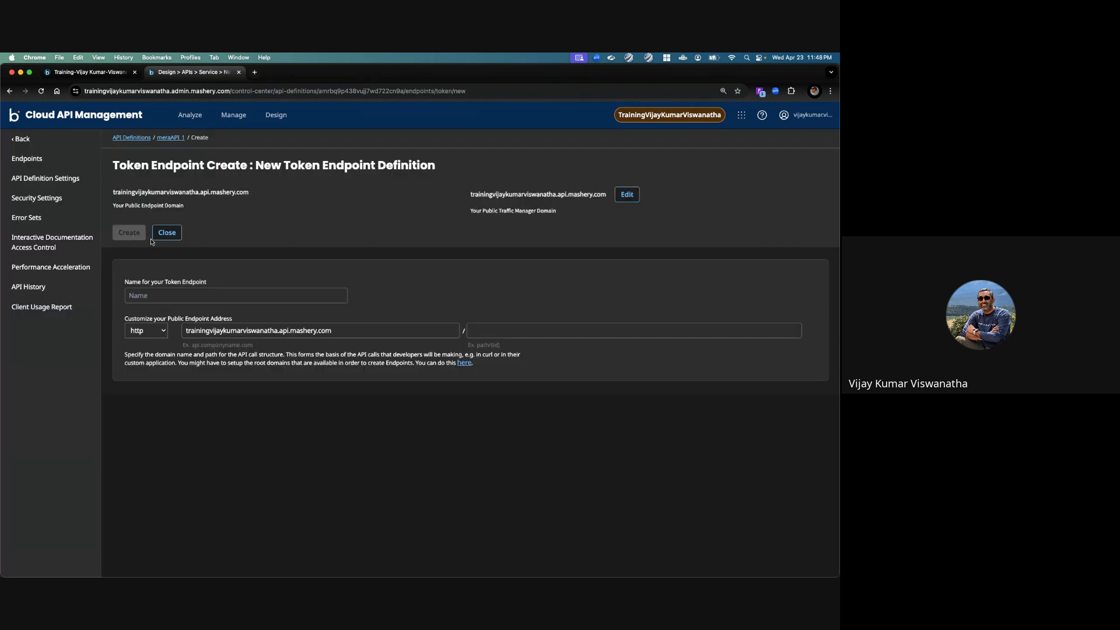
left_click(166, 297)
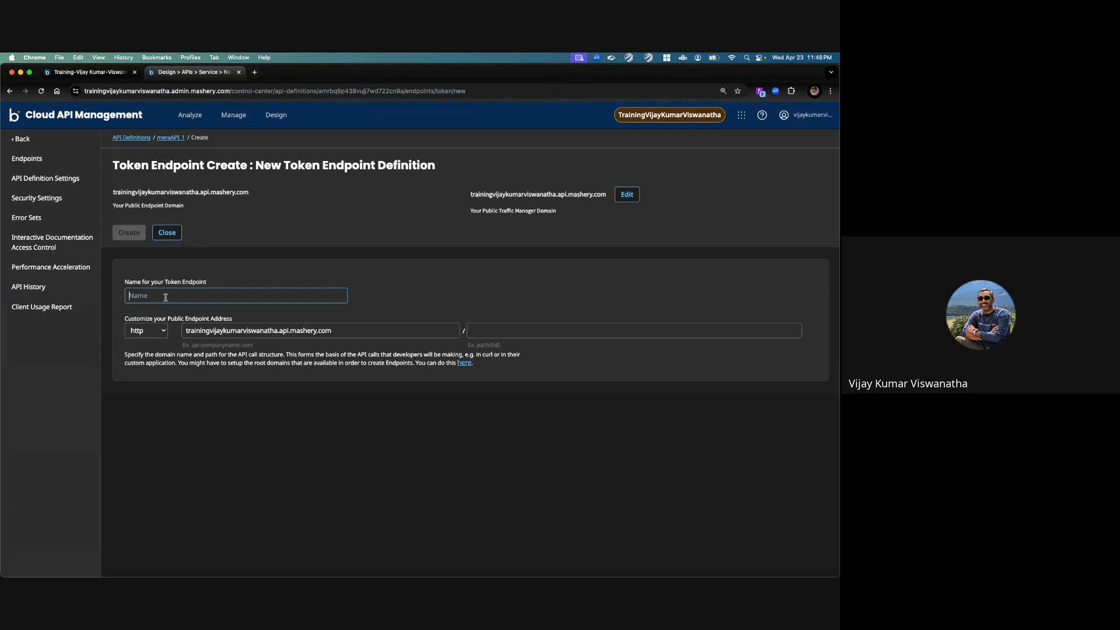
type("meraGetToken")
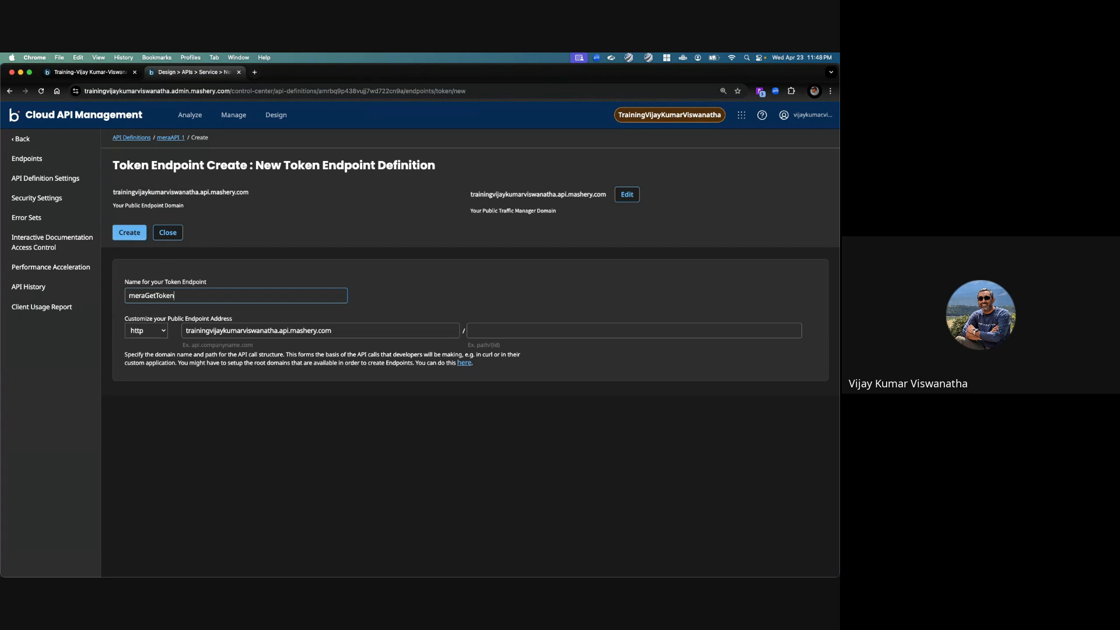
type("EP")
Step: Set the token endpoint's public address to https with the path mera/getToken and create the endpoint
left_click(156, 328)
left_click(146, 342)
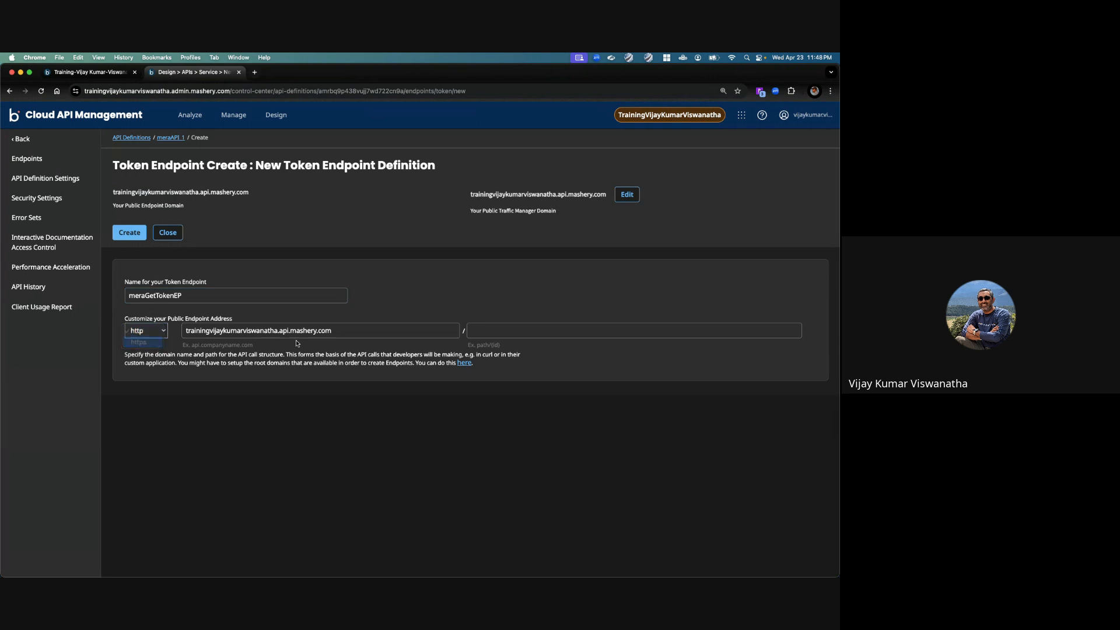
left_click(547, 333)
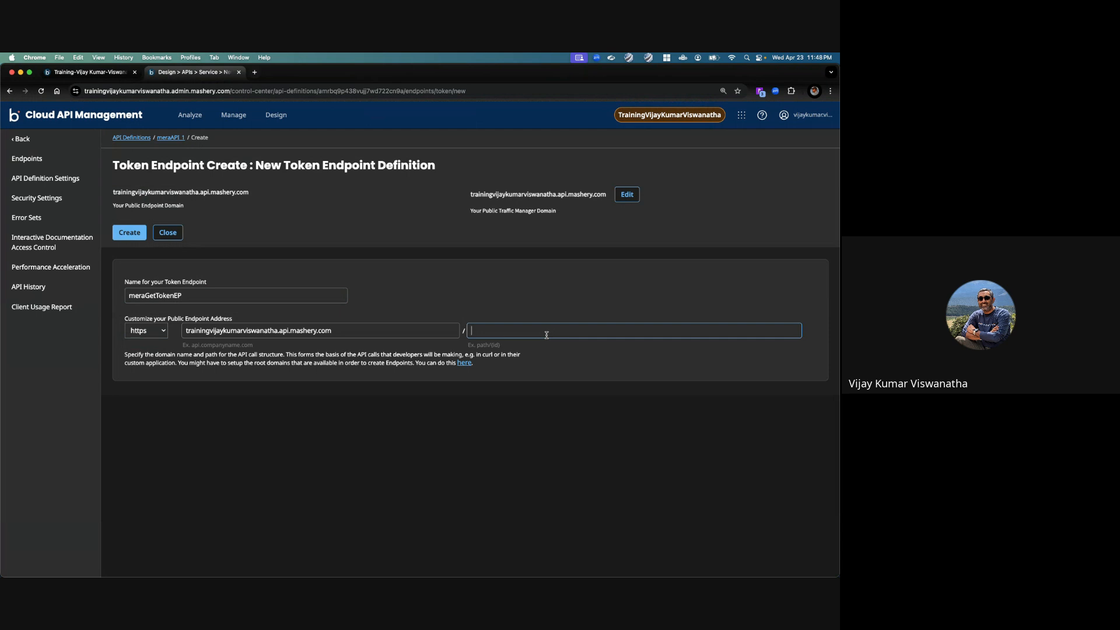
type("mera/getToken")
left_click(139, 232)
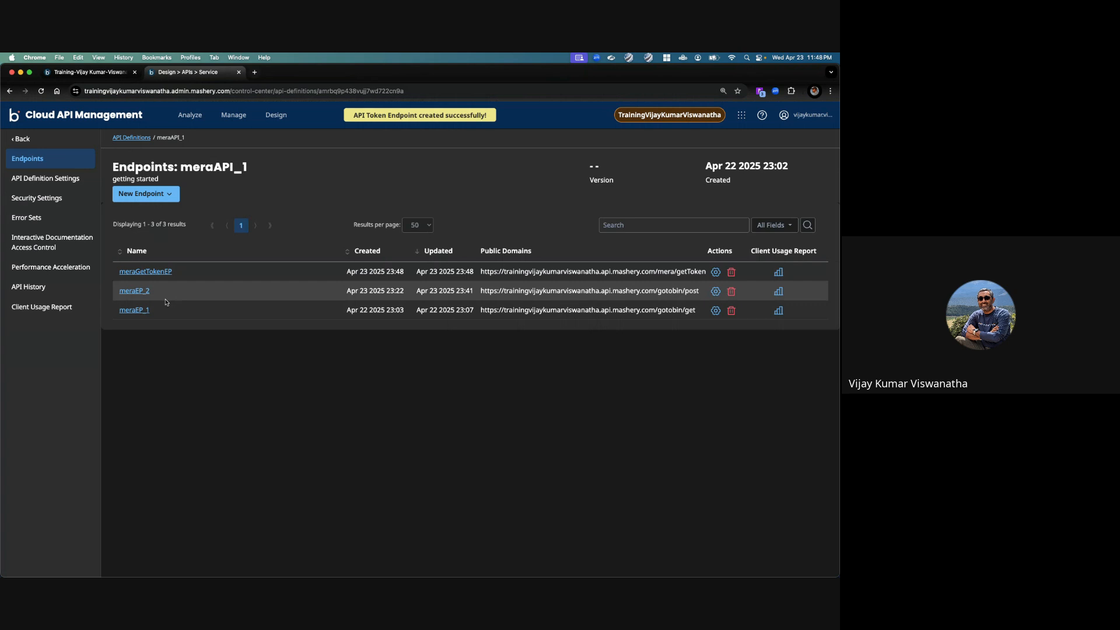
Step: For endpoint meraEP_2, set the request authentication type to OAuth 2.0 with the Client Credentials grant type and save
left_click(133, 291)
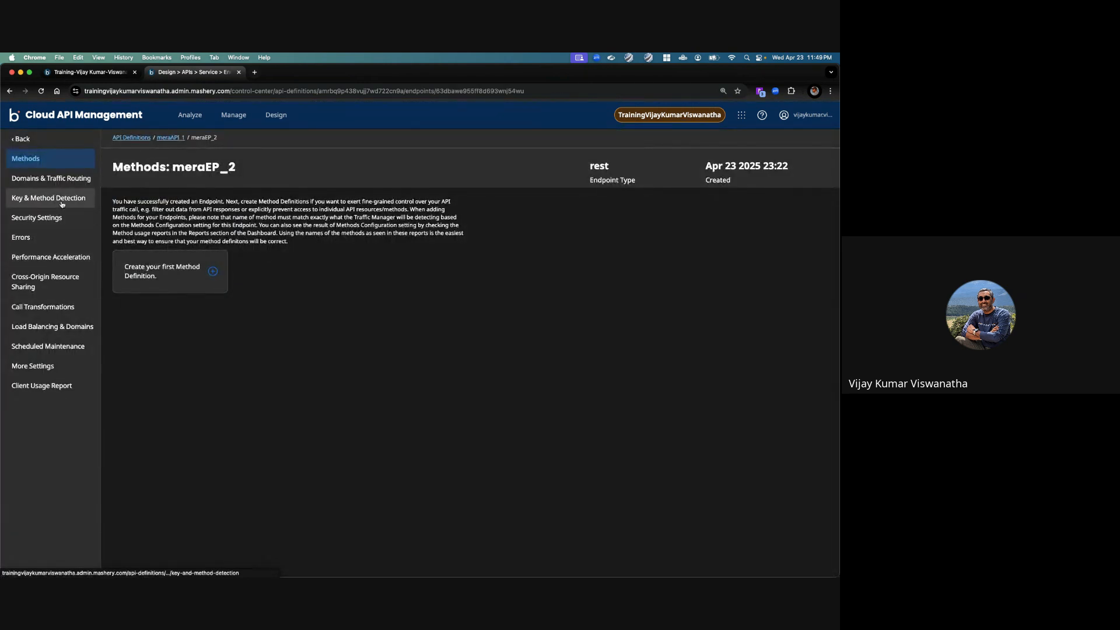
left_click(62, 199)
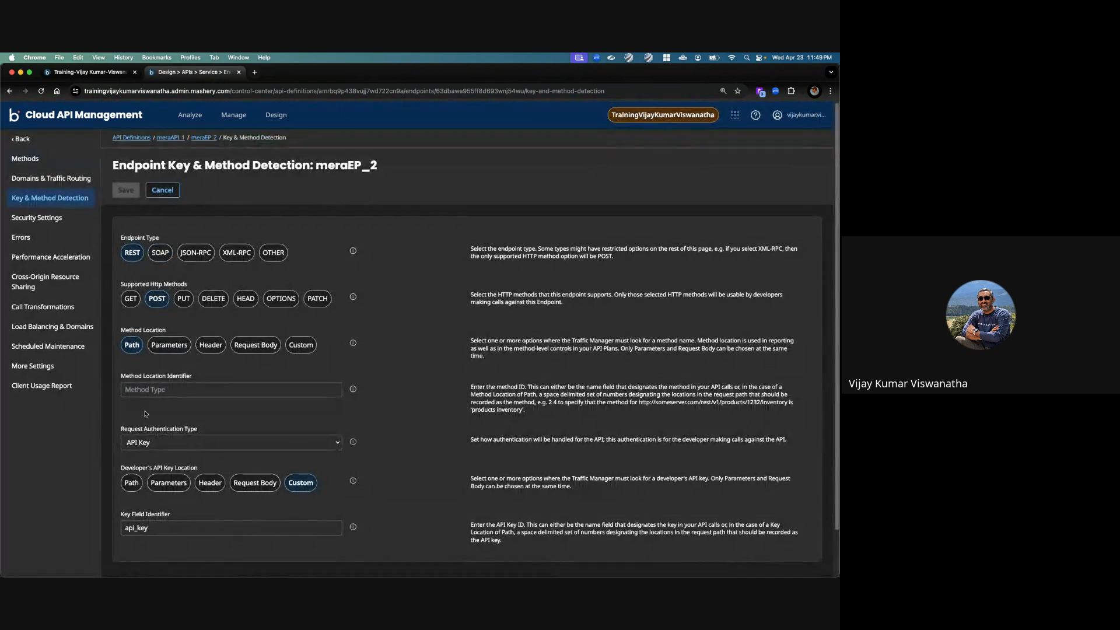
left_click(158, 443)
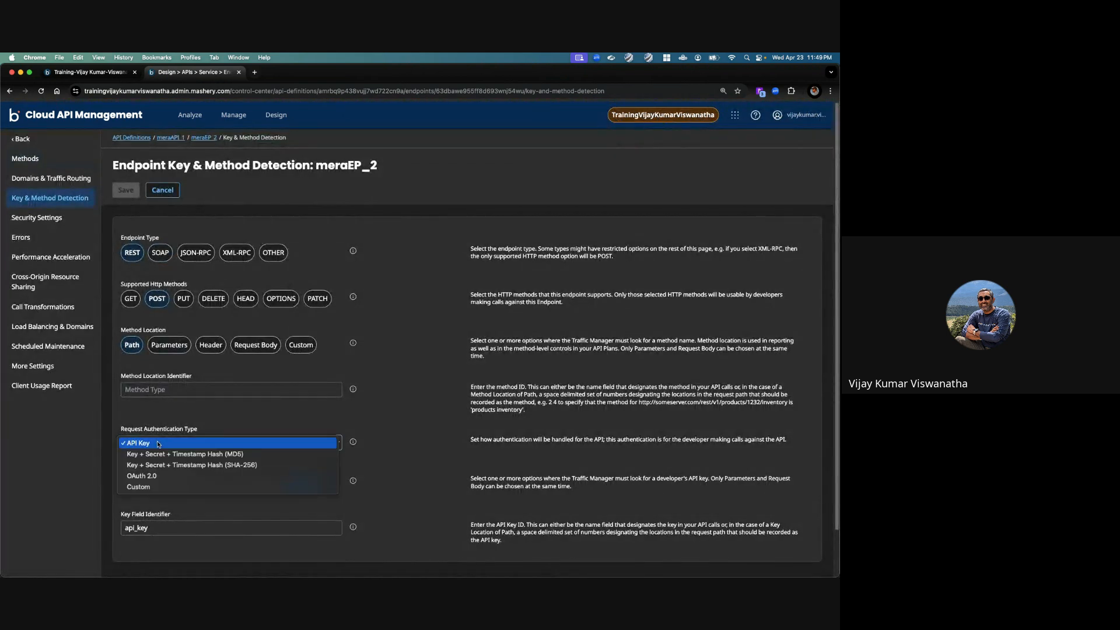
left_click(156, 476)
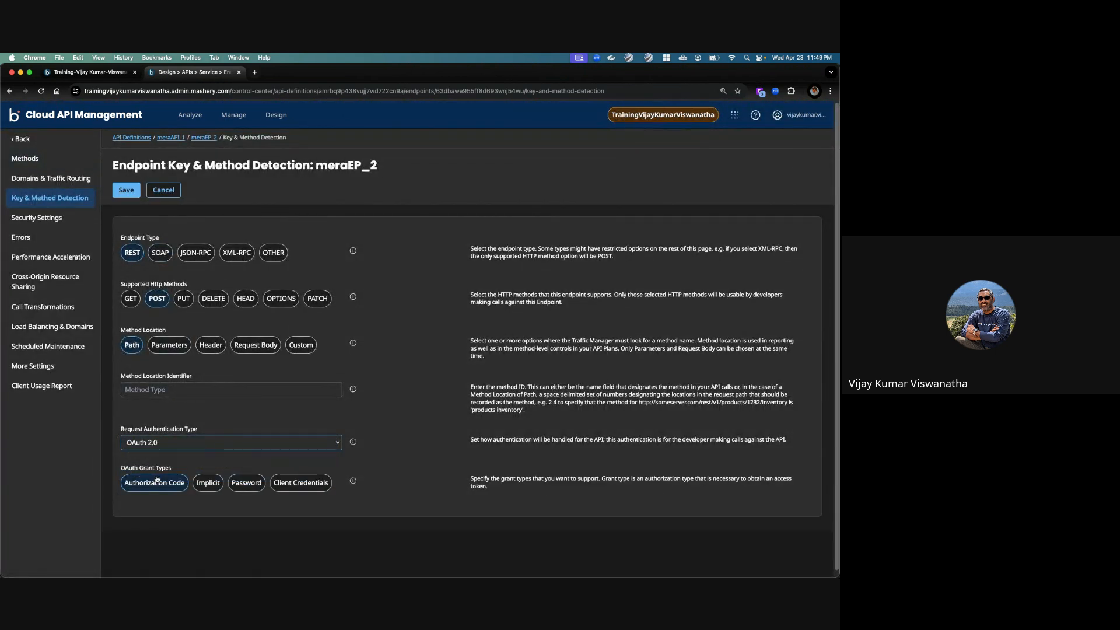
left_click(301, 484)
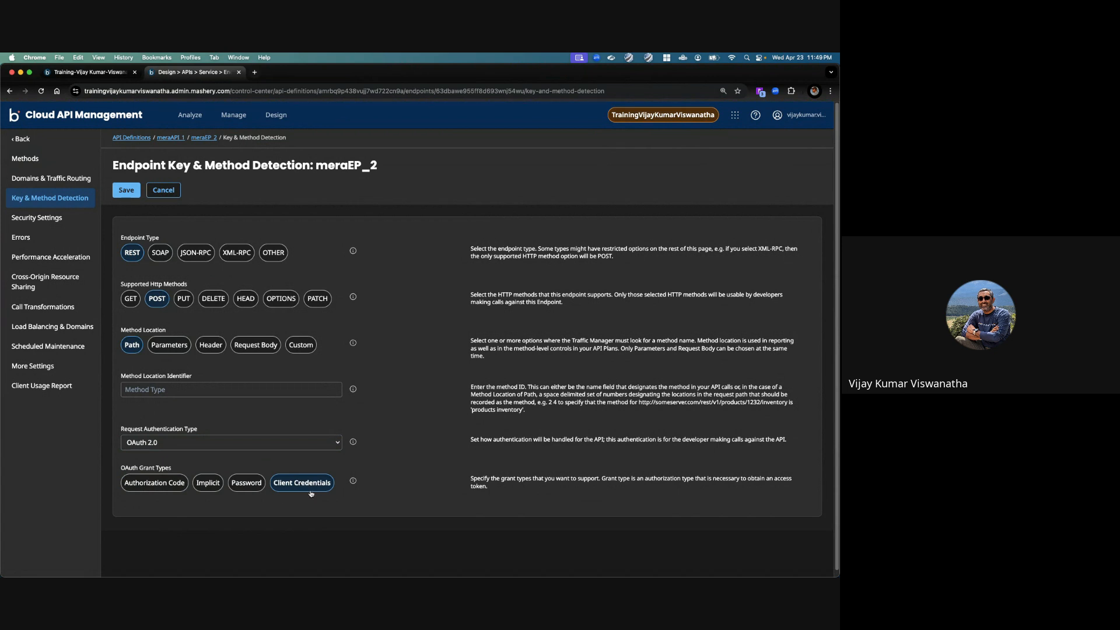
left_click(122, 191)
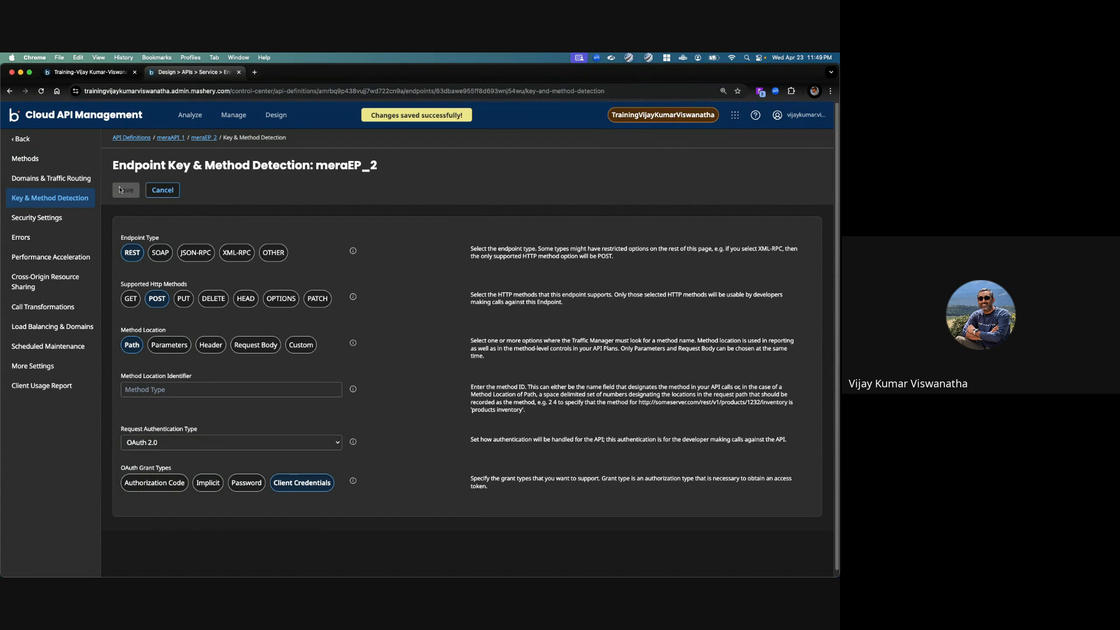
Step: Review the key properties of the meraOAuthPkg1 API package, including shared secret generation and length
left_click(279, 116)
left_click(283, 157)
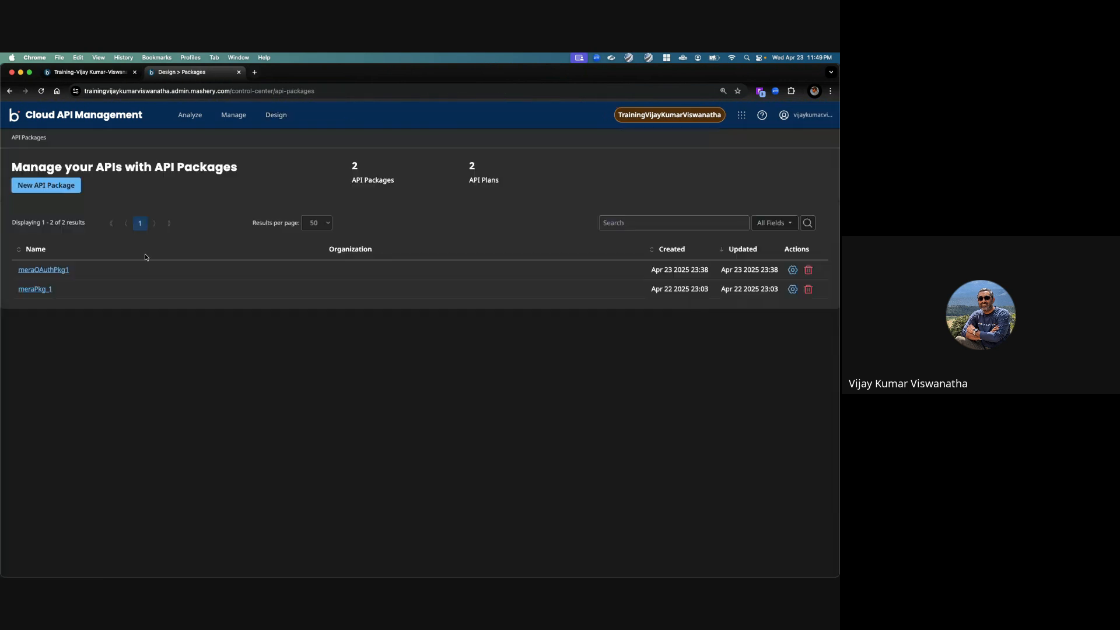
left_click(53, 269)
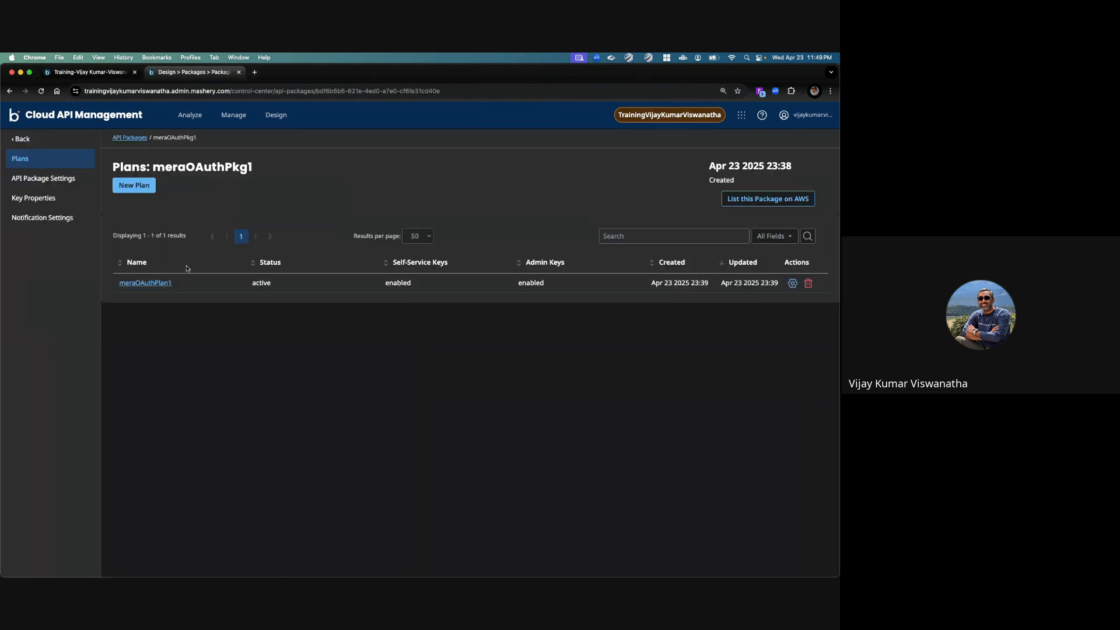
left_click(33, 196)
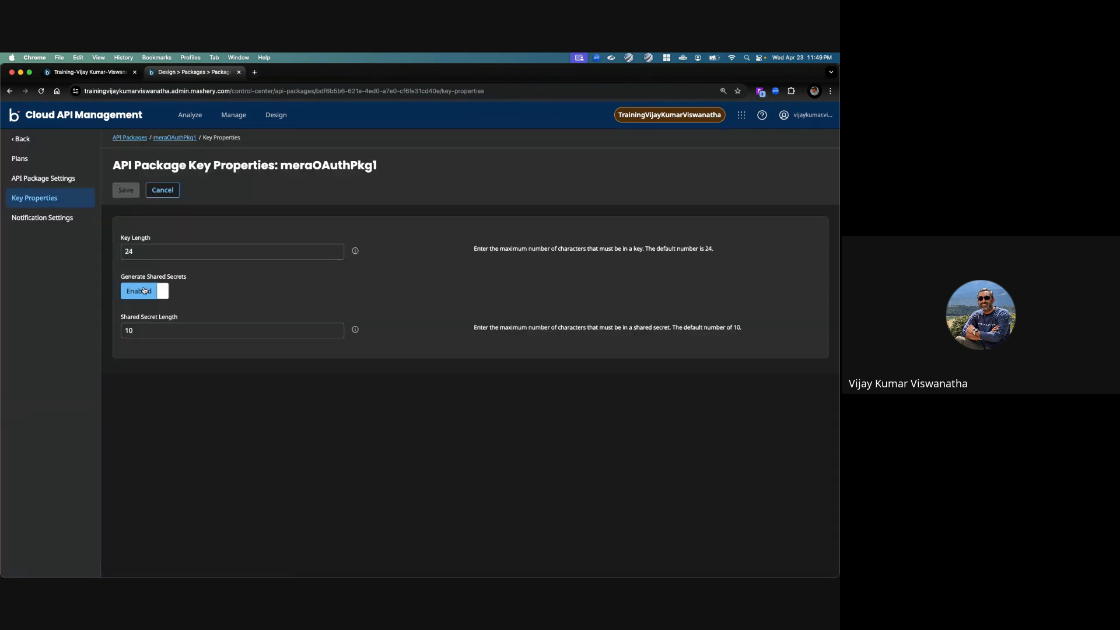
left_click(157, 326)
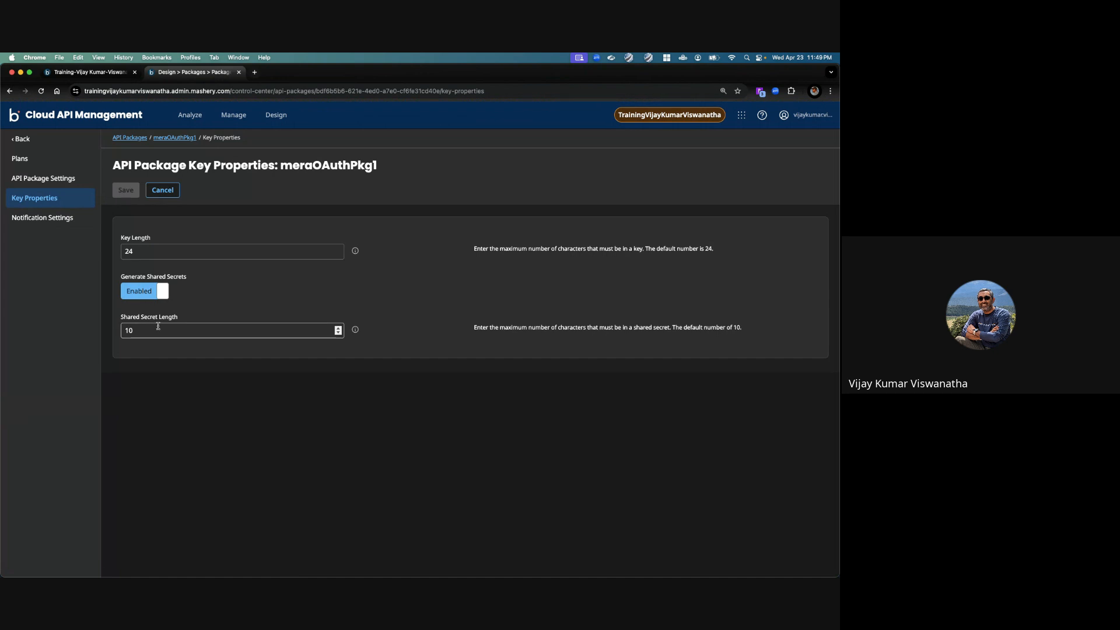
Step: Add the meraGetTokenEP endpoint of meraAPI_1 to the meraOAuthPlan1 plan and save the plan
left_click(54, 161)
left_click(142, 285)
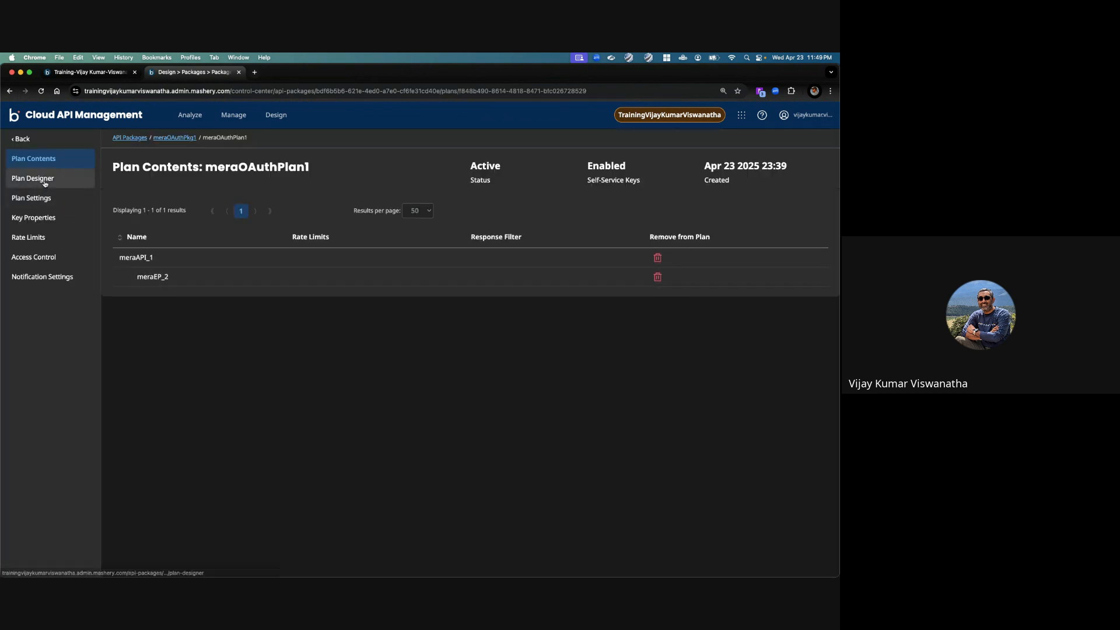
left_click(41, 179)
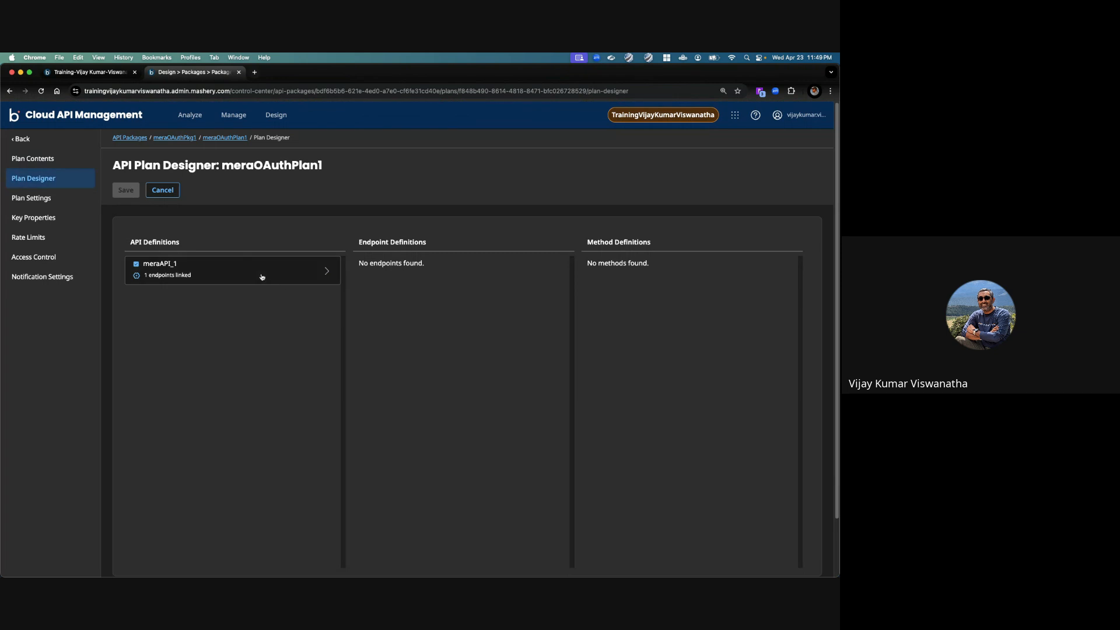
left_click(262, 277)
left_click(366, 329)
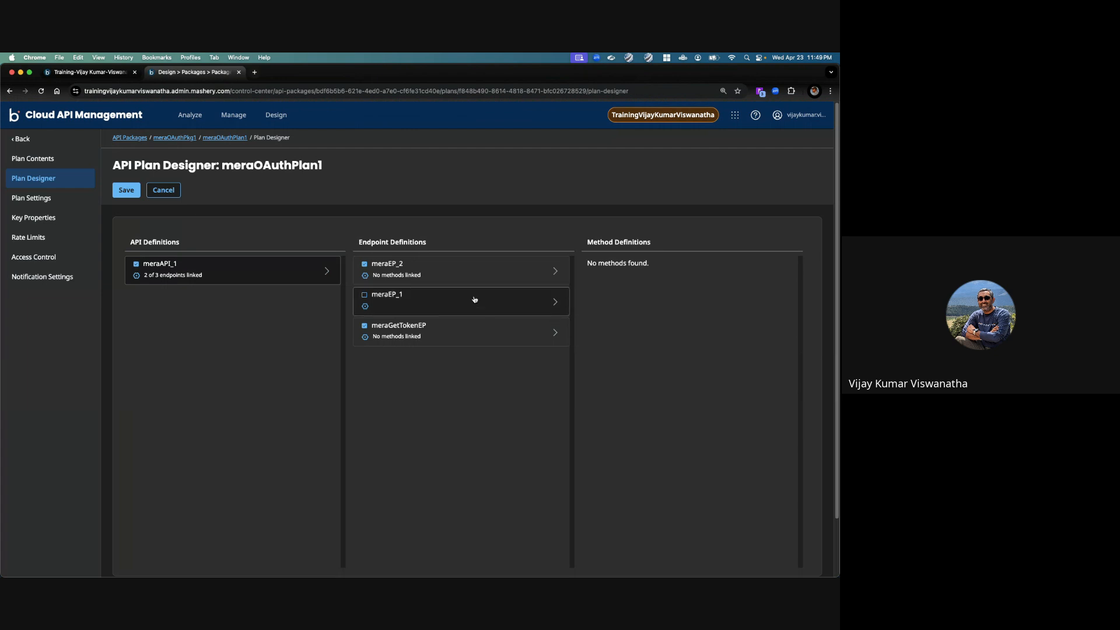
left_click(132, 190)
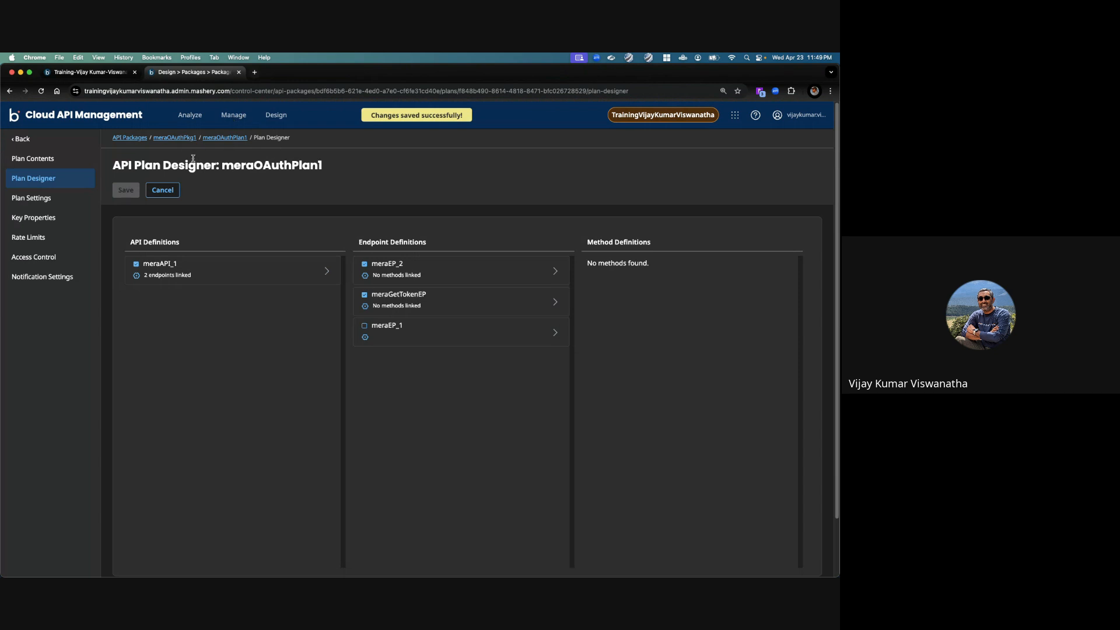
Step: Start a new package key for the meraOAuthApp1 application, using package meraOAuthPkg1 and plan meraOAuthPlan1
left_click(234, 115)
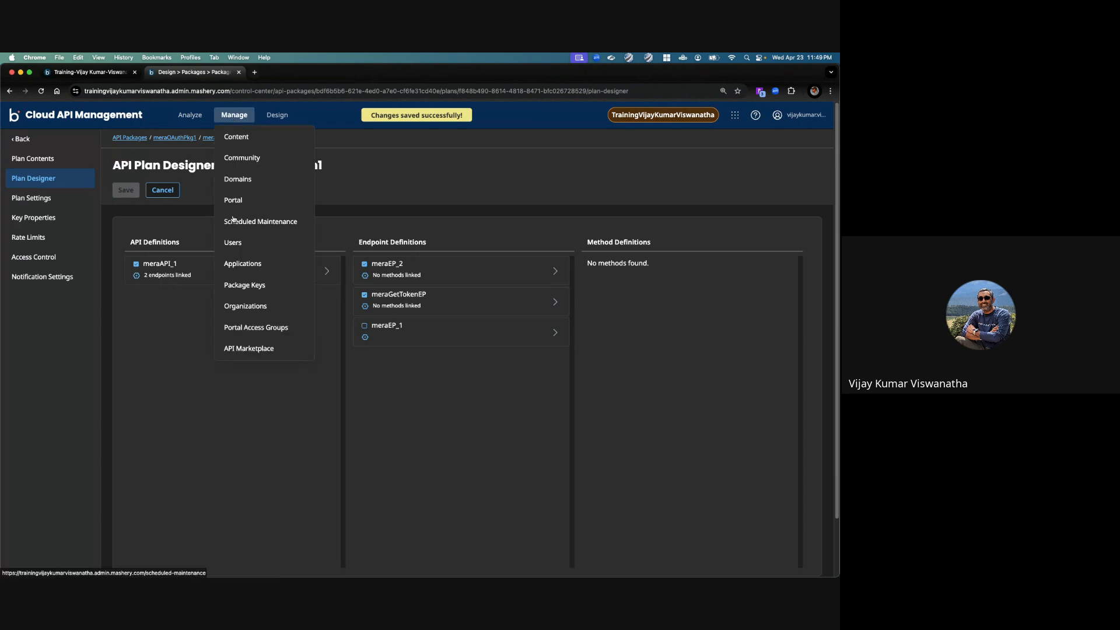
left_click(247, 263)
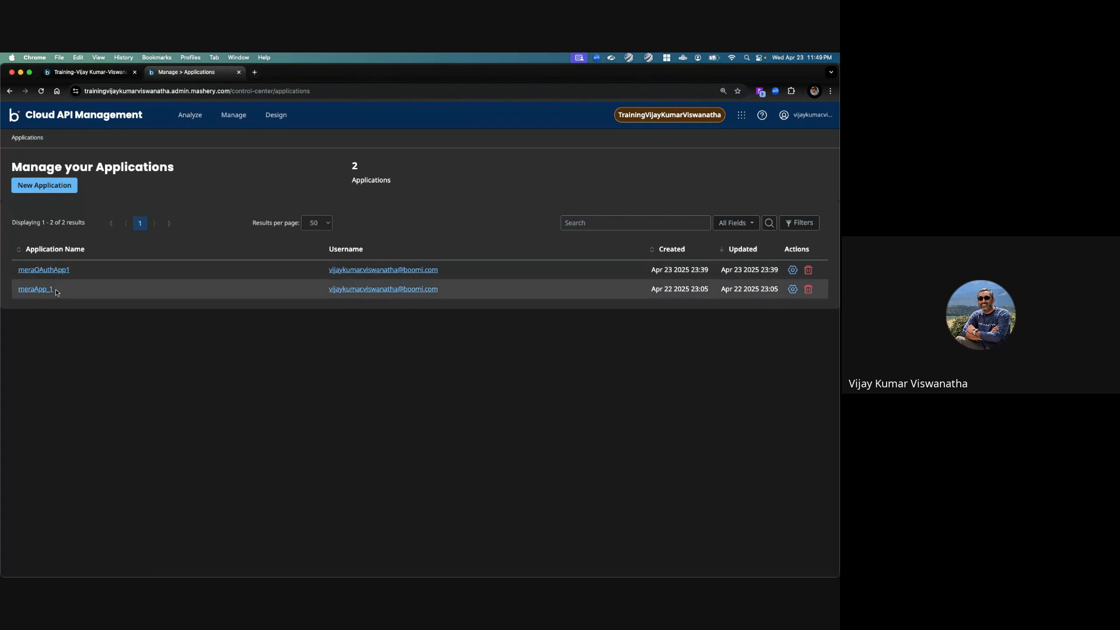
left_click(62, 271)
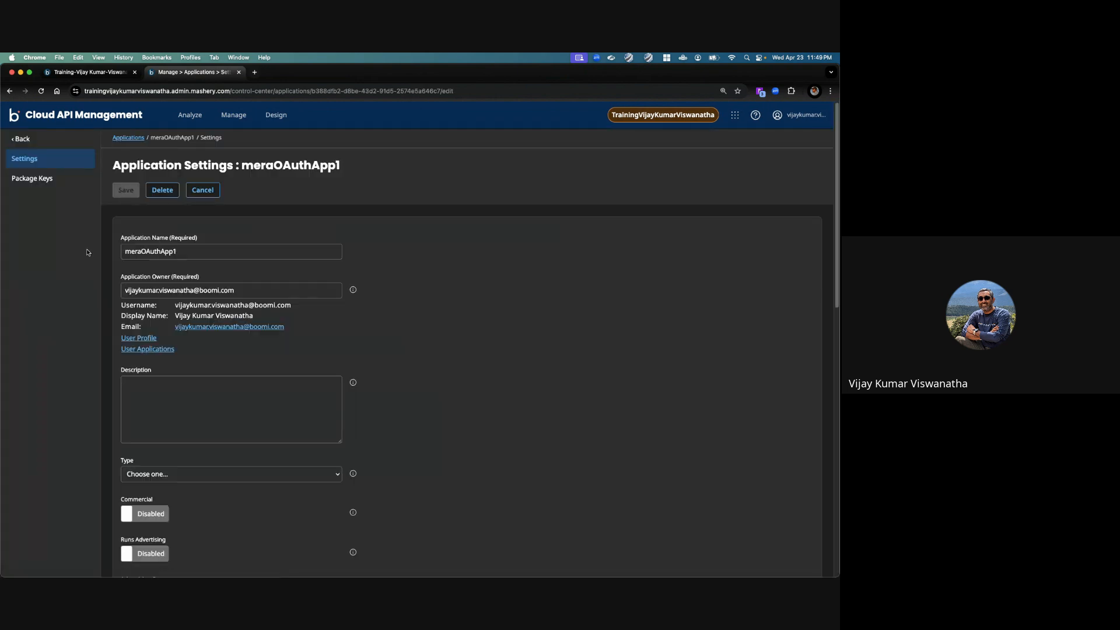
left_click(42, 178)
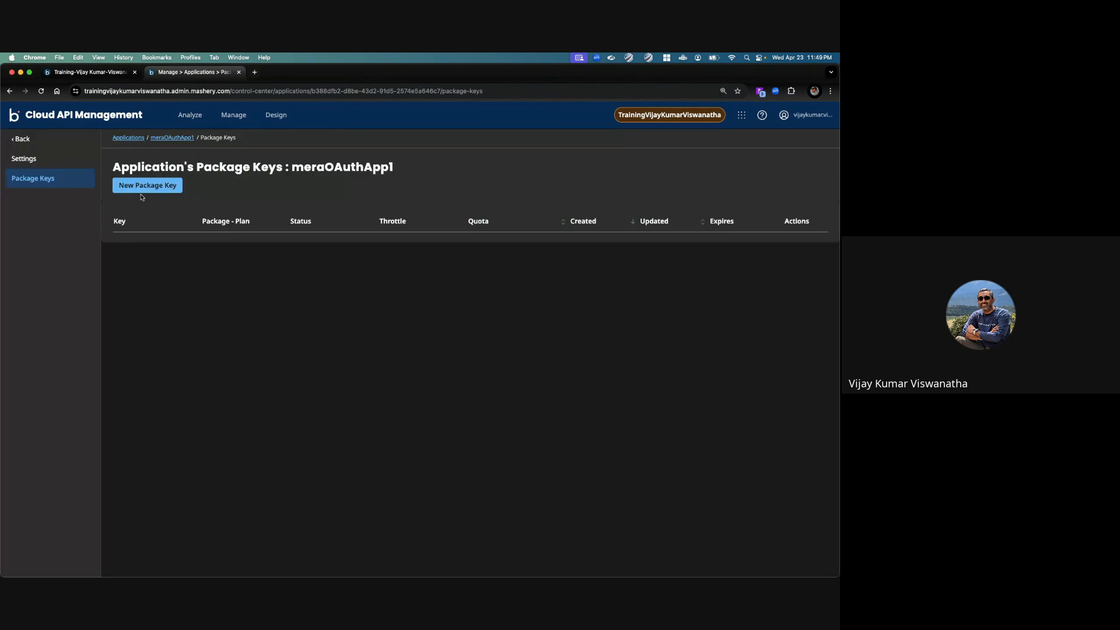
left_click(146, 186)
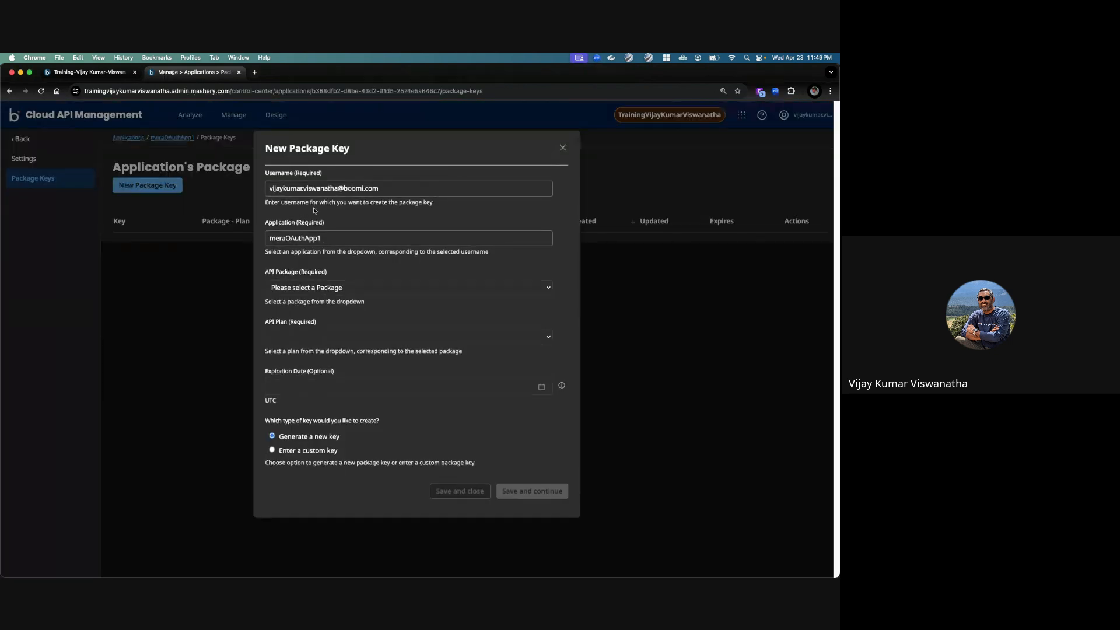
left_click(314, 288)
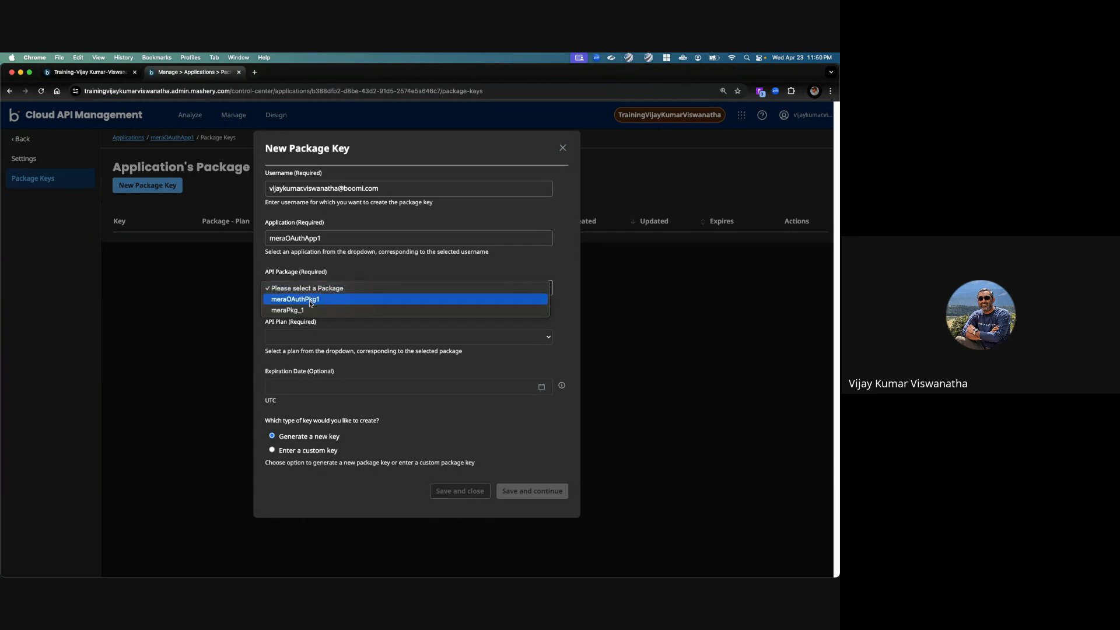
left_click(312, 299)
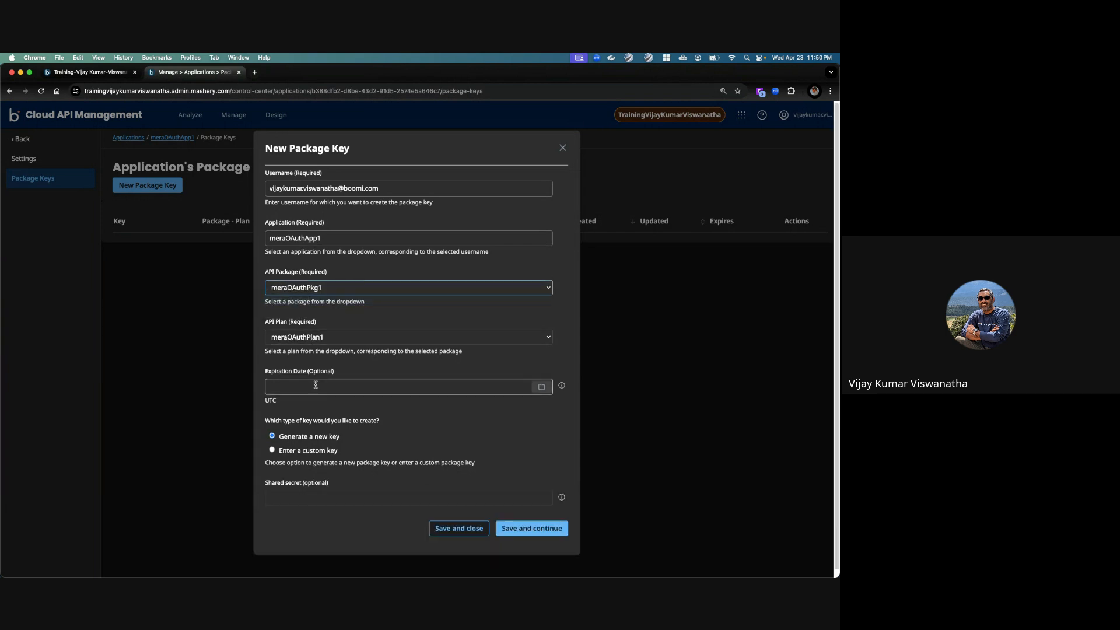
Step: Choose a custom key for the new package key and enter its key value
left_click(273, 450)
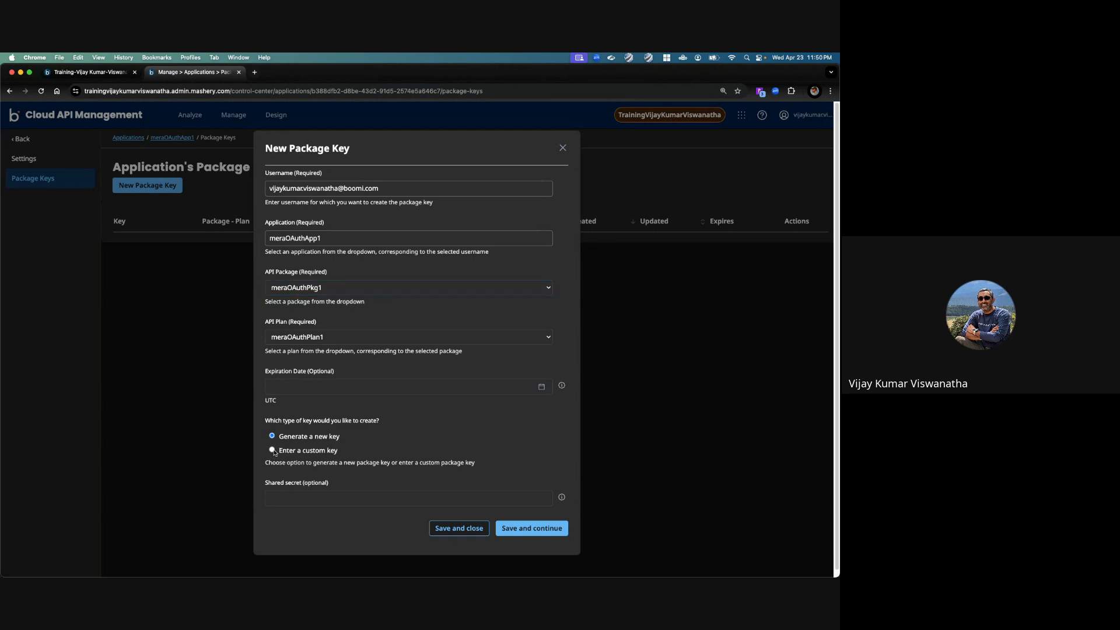
left_click(304, 498)
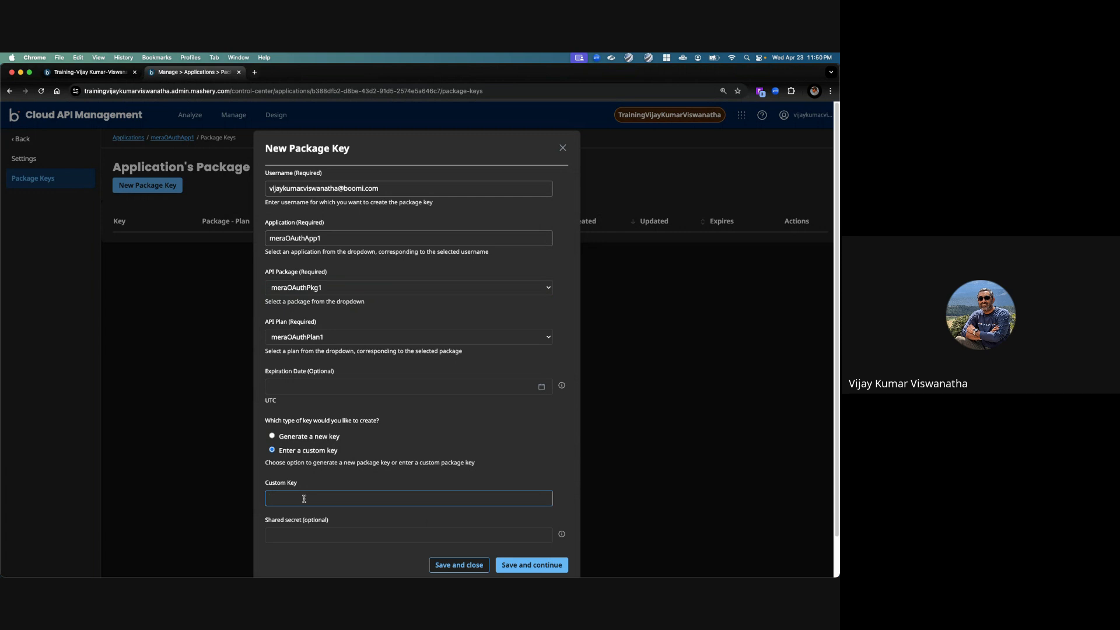
type("meraOAuthKey-23Apr2025")
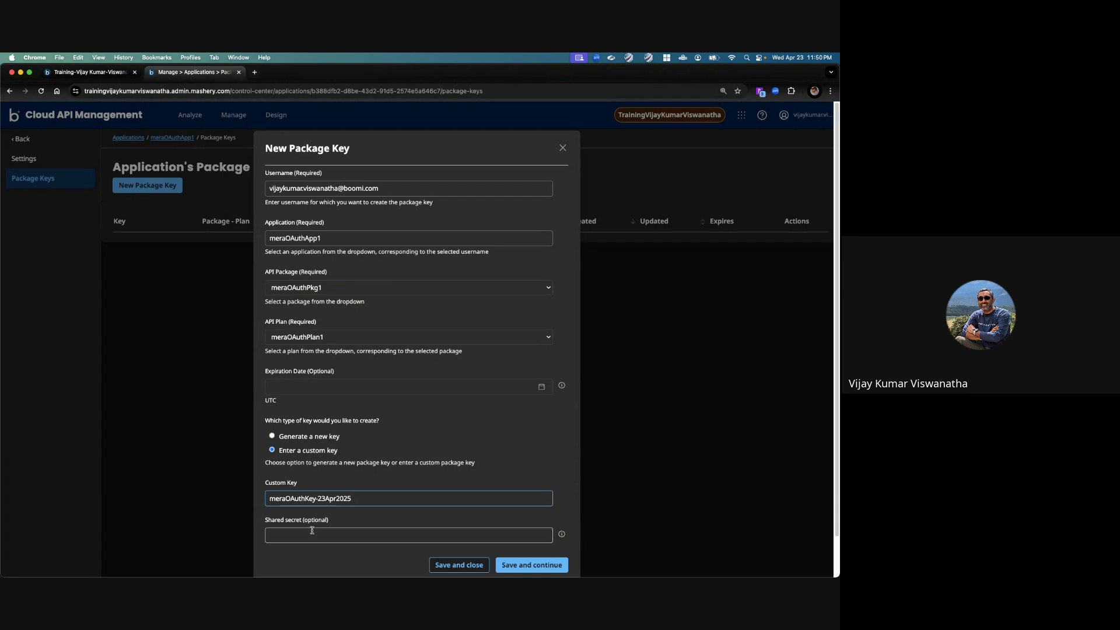
Step: Enter the shared secret, create the package key, and save it with its status set to Enabled
left_click(337, 534)
type("1")
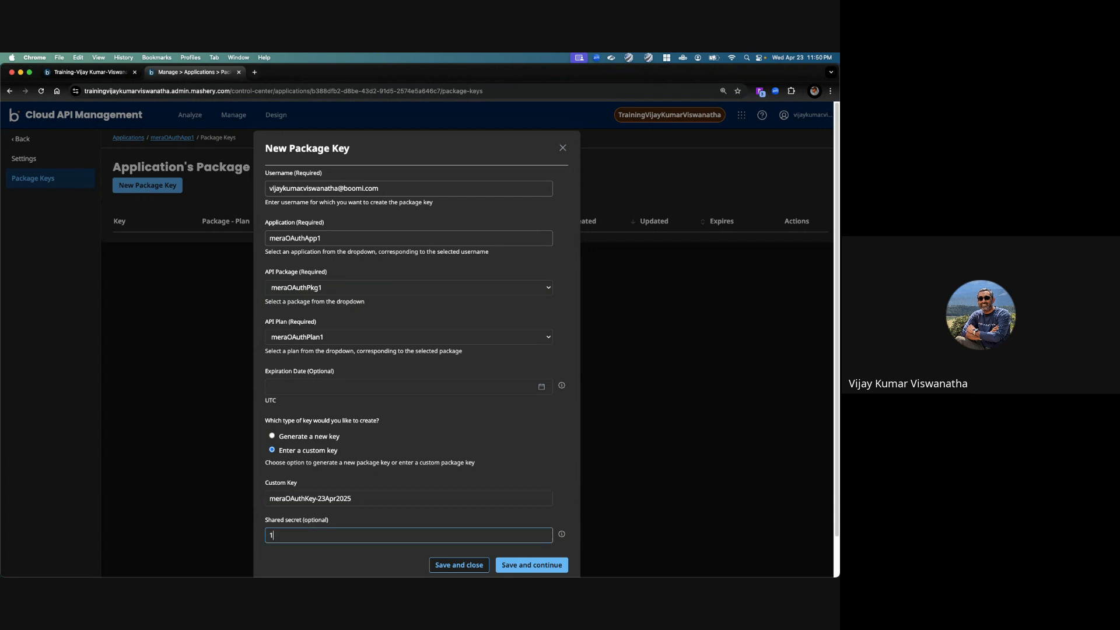
type("23456799")
type("8")
scroll(366, 532, "down", 2)
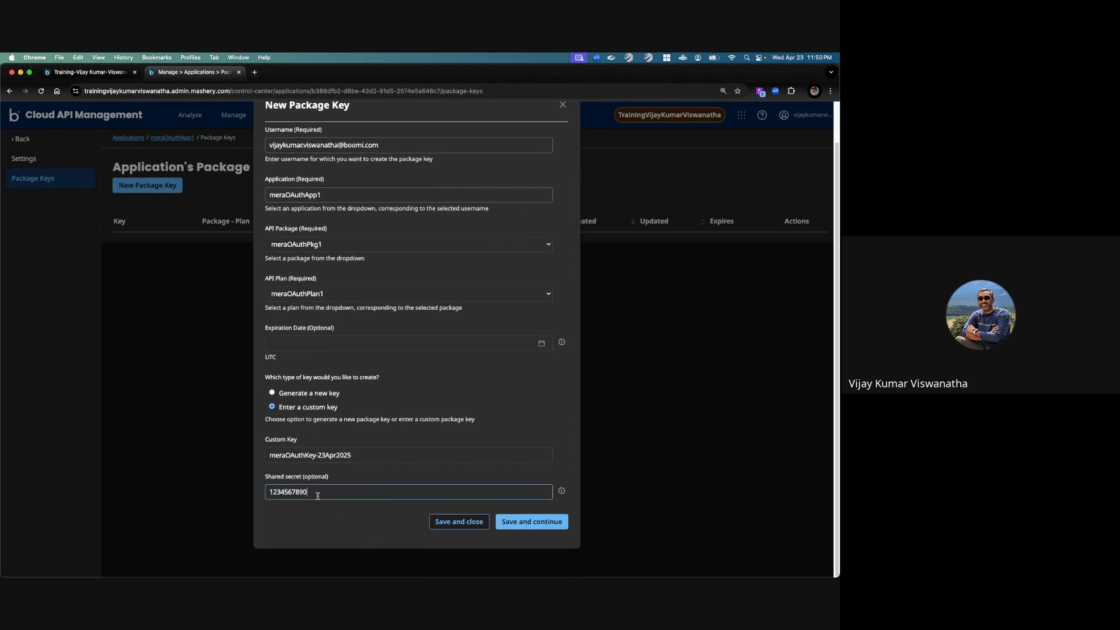
left_click(536, 521)
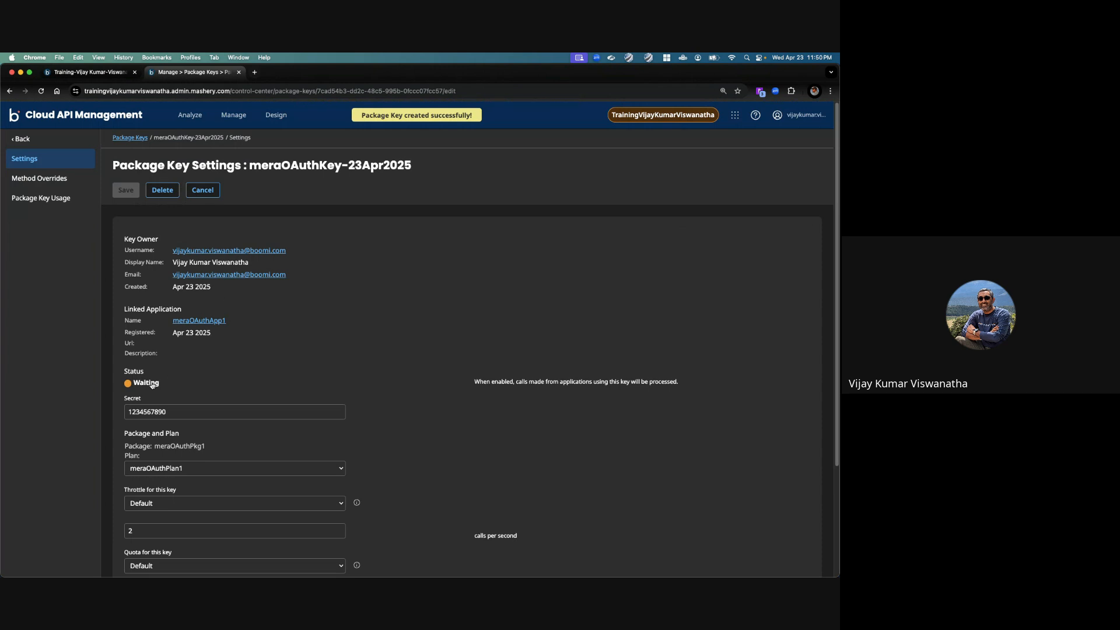
left_click(129, 192)
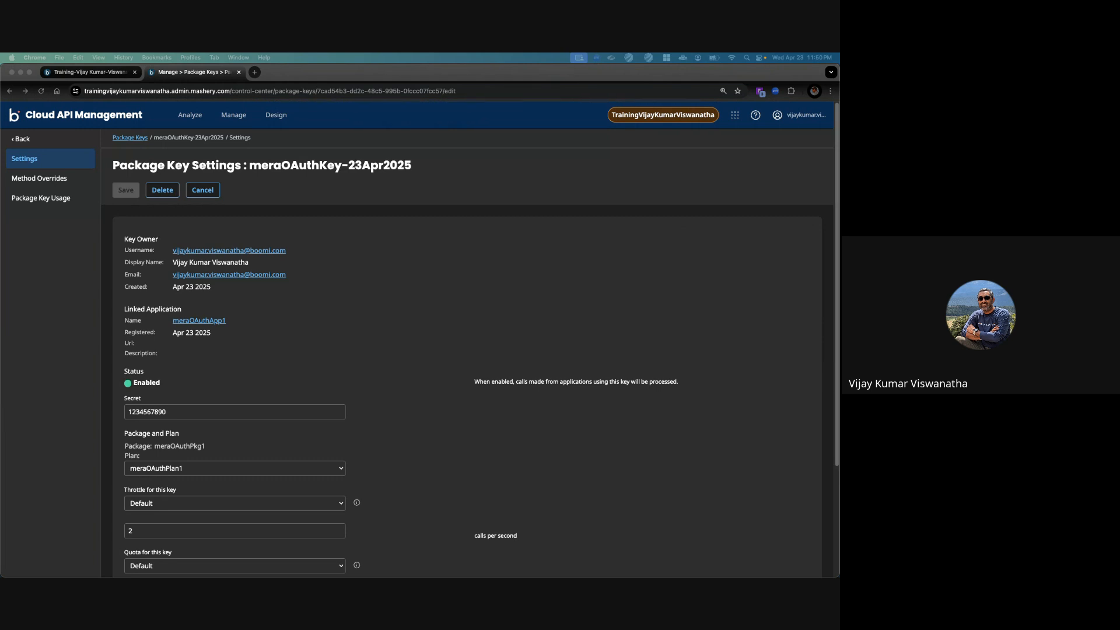
Step: Copy the public address of the meraGetTokenEP endpoint from the meraAPI_1 endpoint list
key("super+Tab")
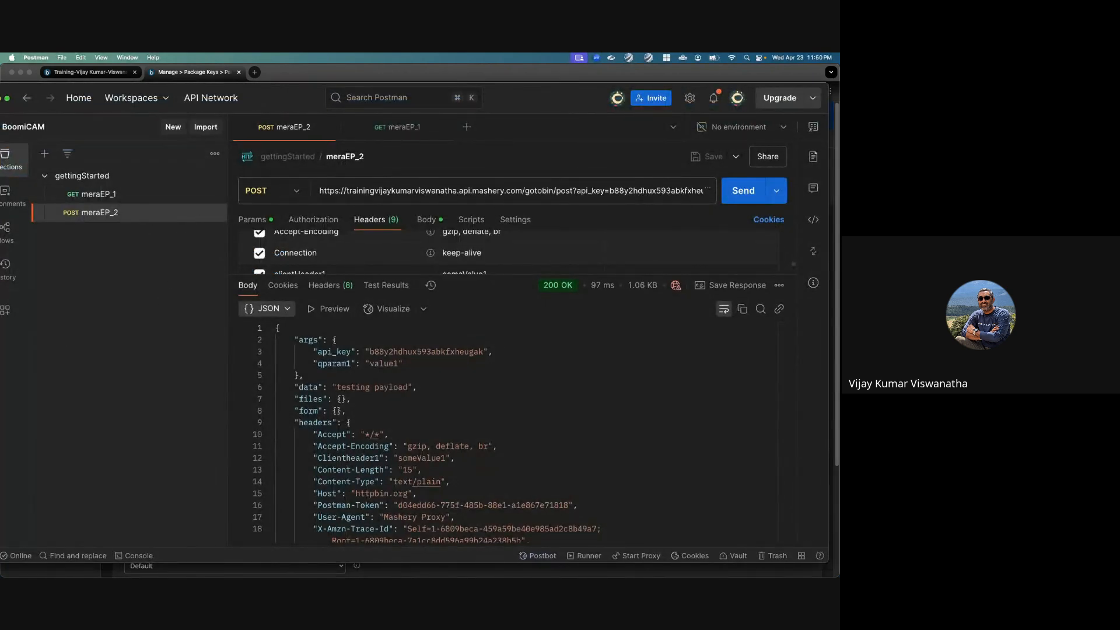
key("super+Tab")
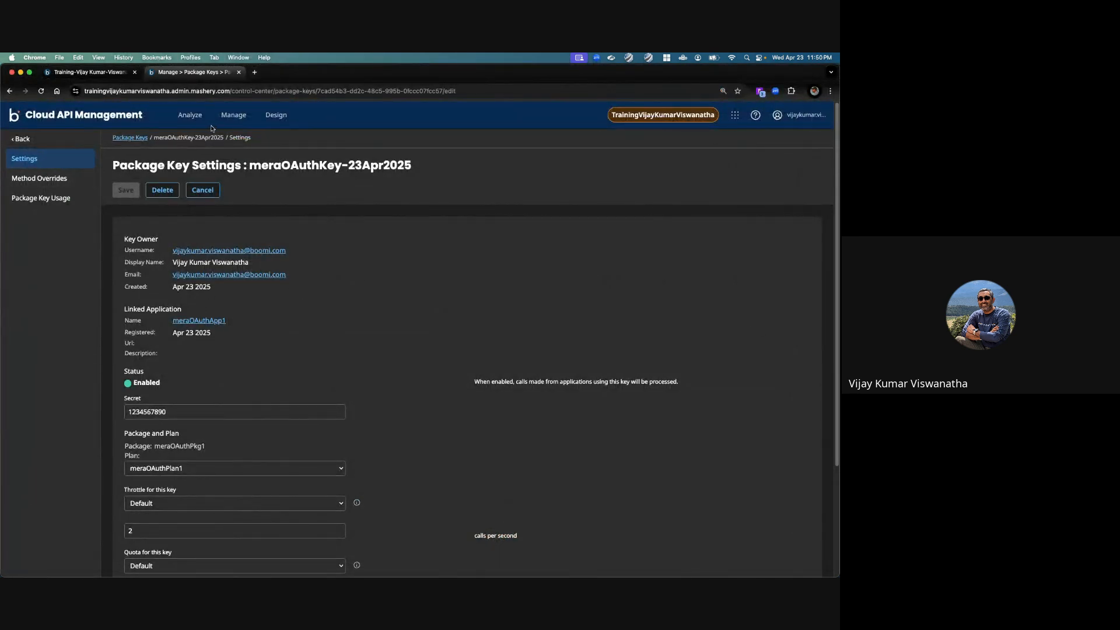
mouse_move(277, 115)
left_click(290, 136)
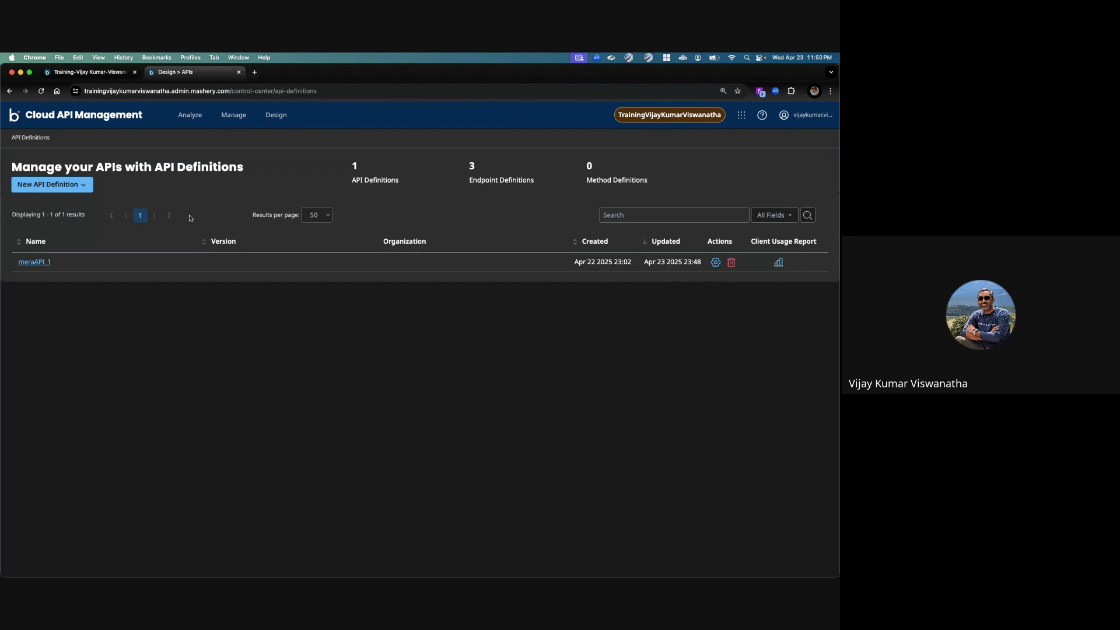
left_click(36, 262)
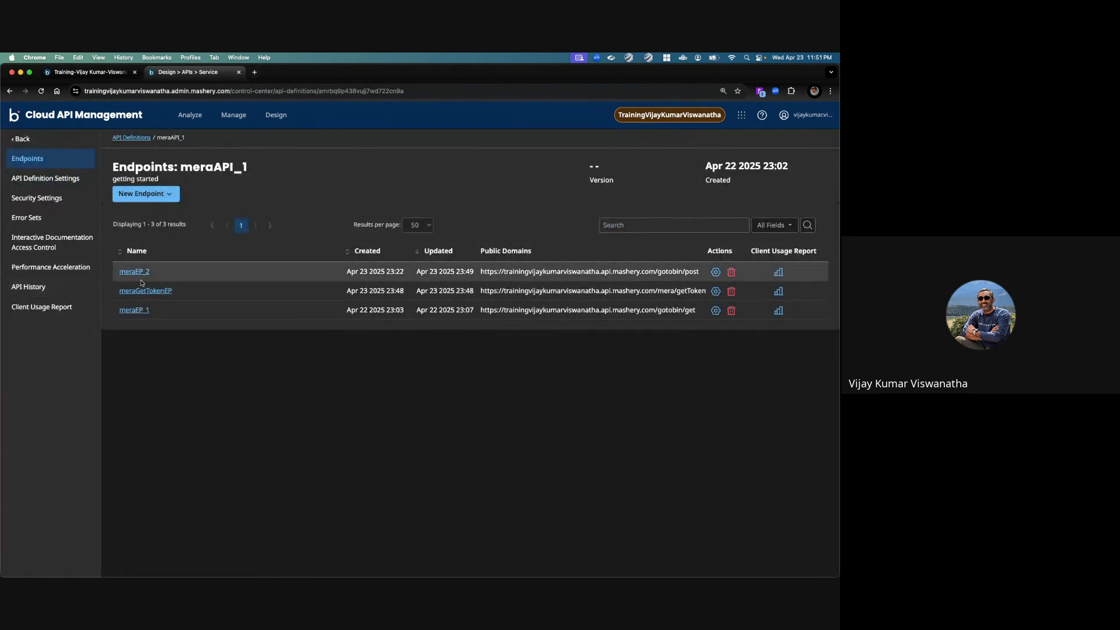
double_click(523, 290)
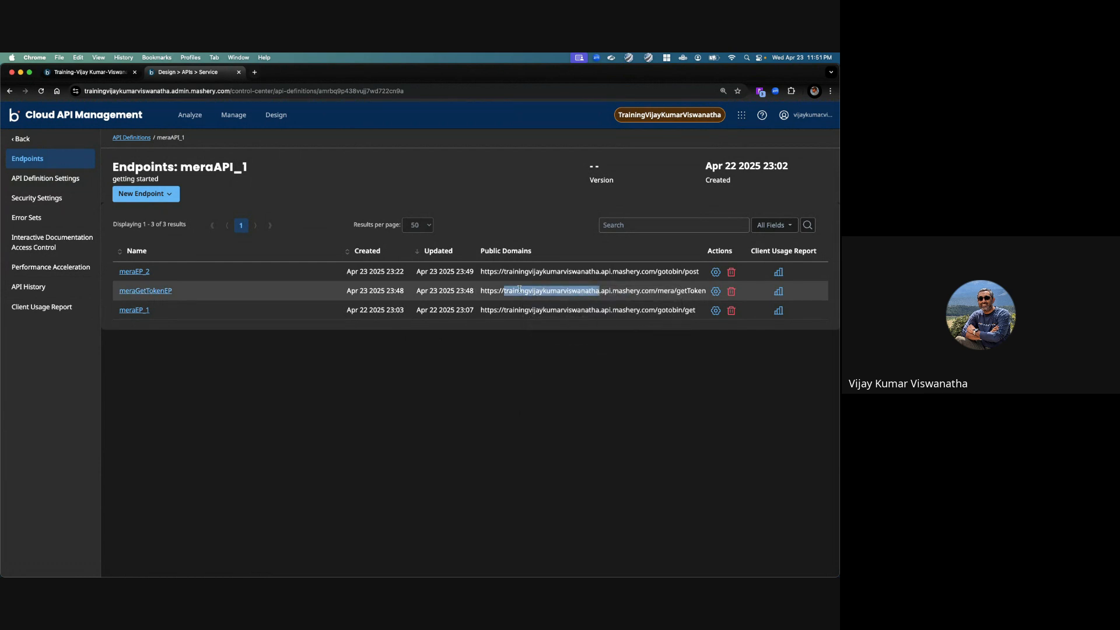
triple_click(522, 290)
right_click(520, 290)
left_click(537, 310)
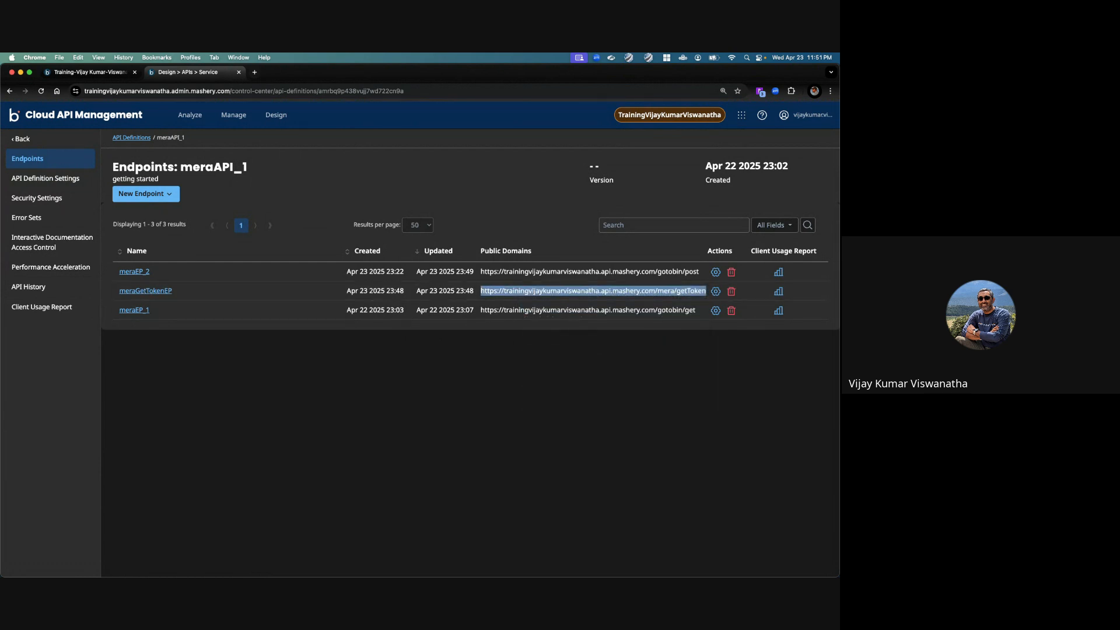
Step: Switch to Postman and add a request named meraGetToken to the gettingStarted collection
key("super+Tab")
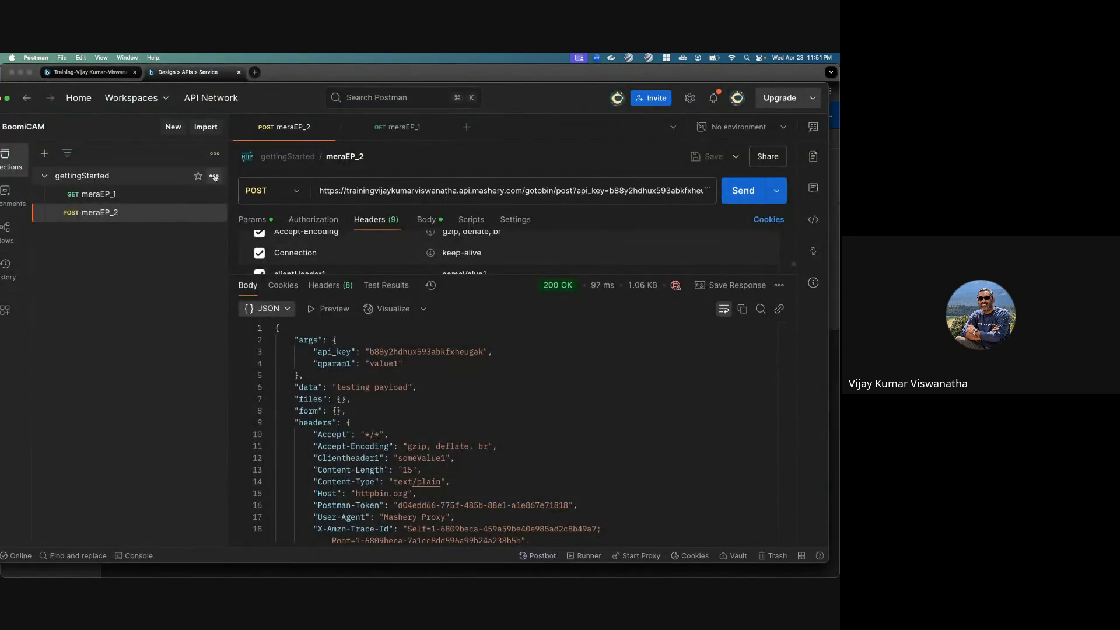
left_click(215, 177)
left_click(128, 306)
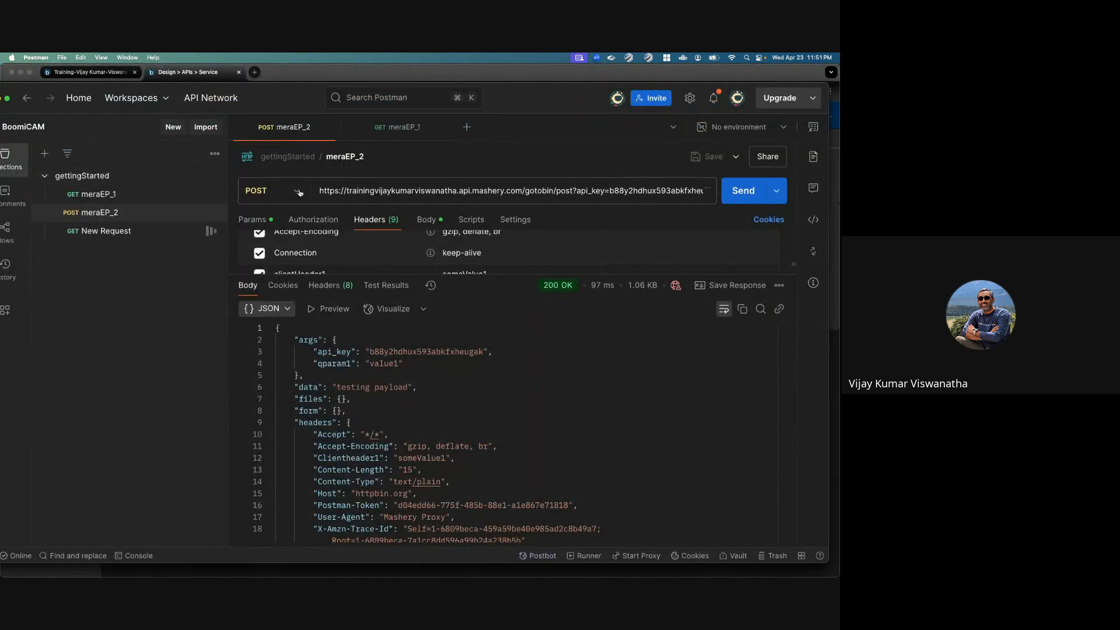
type("mer")
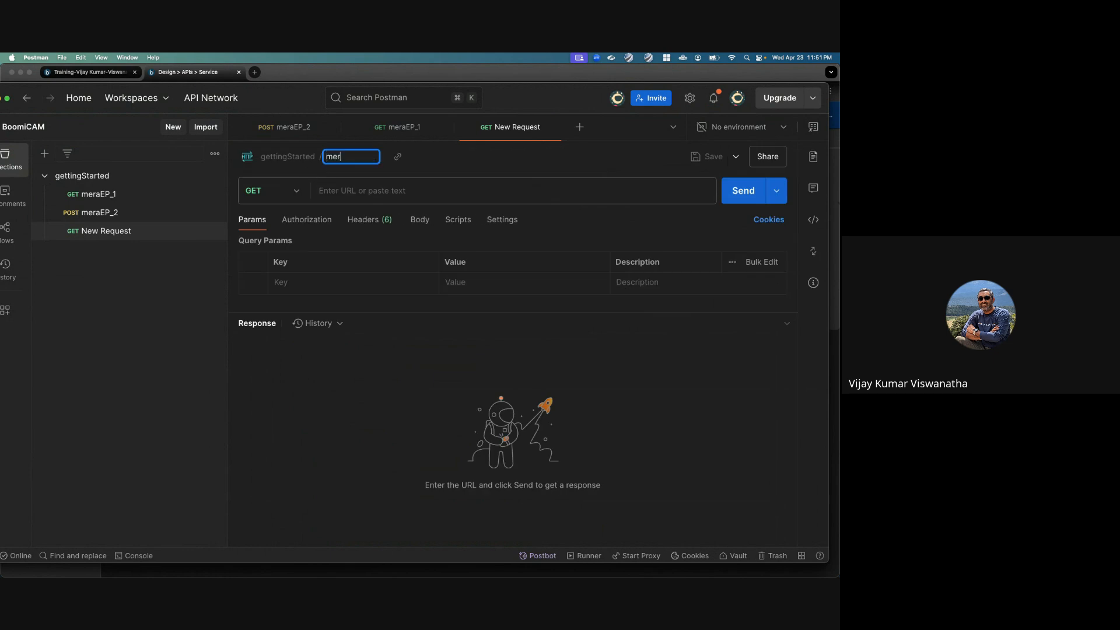
type("aGetToken")
Step: Set the meraGetToken request to POST and paste the copied mera/getToken endpoint address as its URL
left_click(297, 191)
left_click(272, 245)
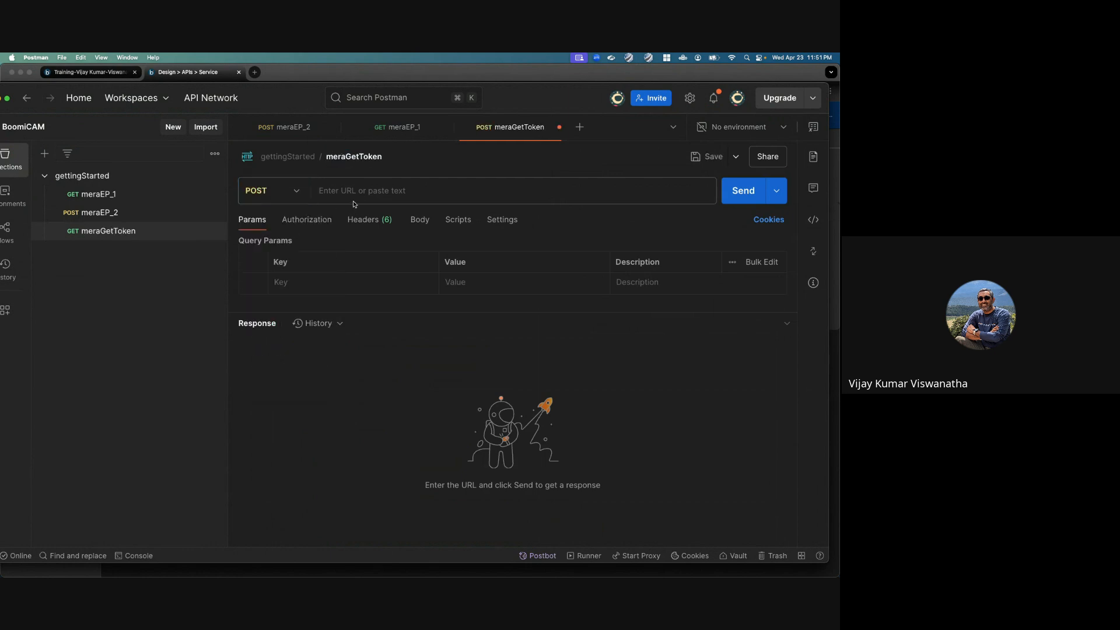
left_click(360, 193)
key("super+v")
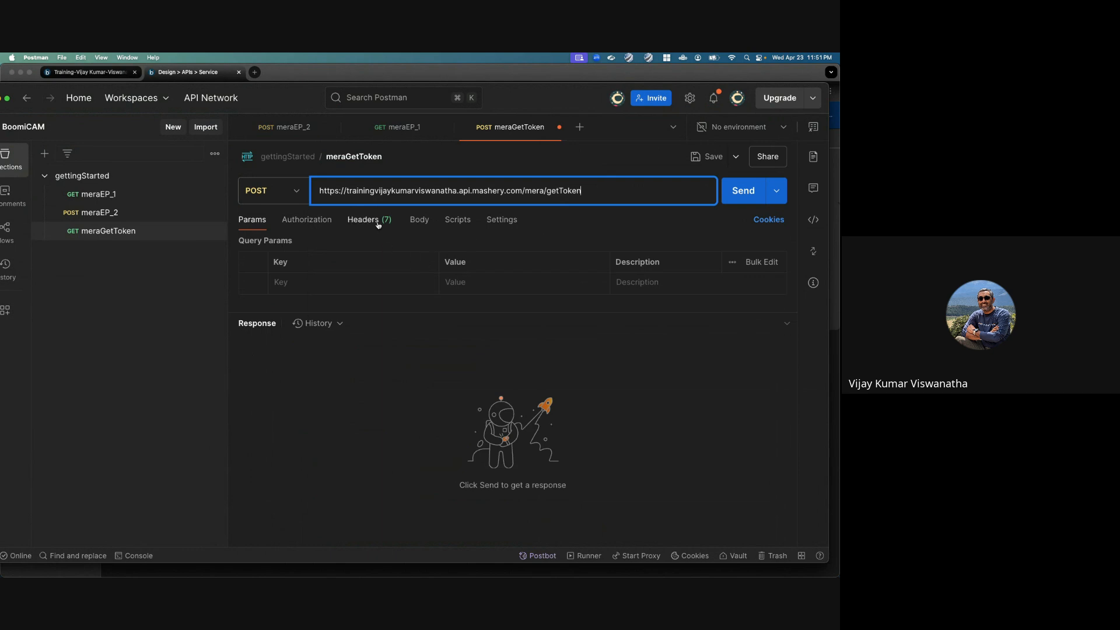
Step: Set the request body to x-www-form-urlencoded and add the parameter grant_type with the value client_credentials
left_click(416, 221)
left_click(358, 243)
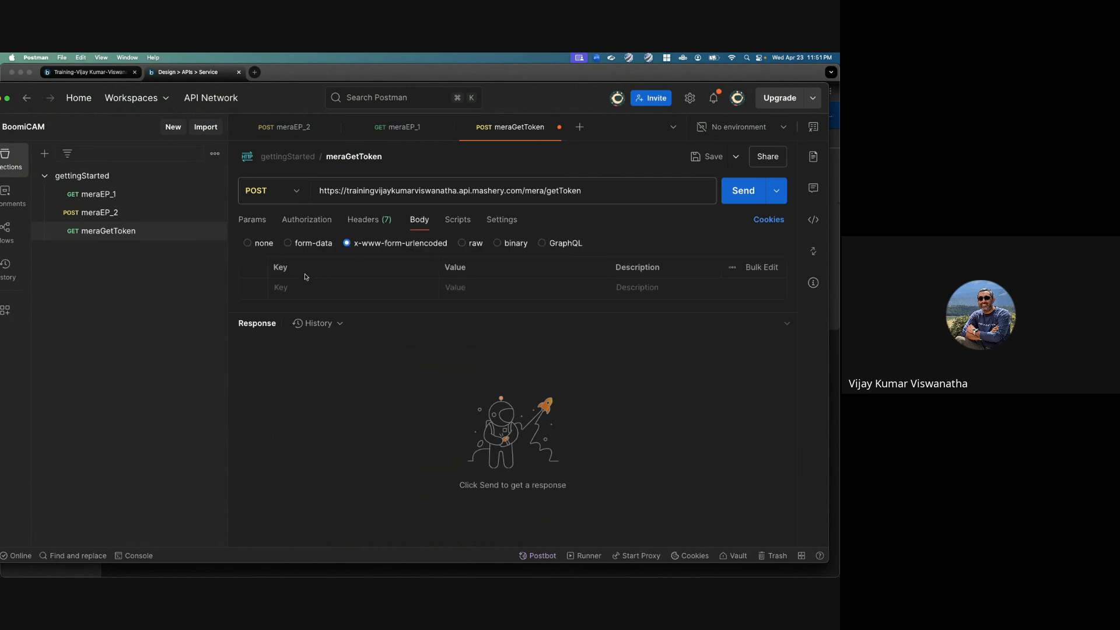
type("grant_type")
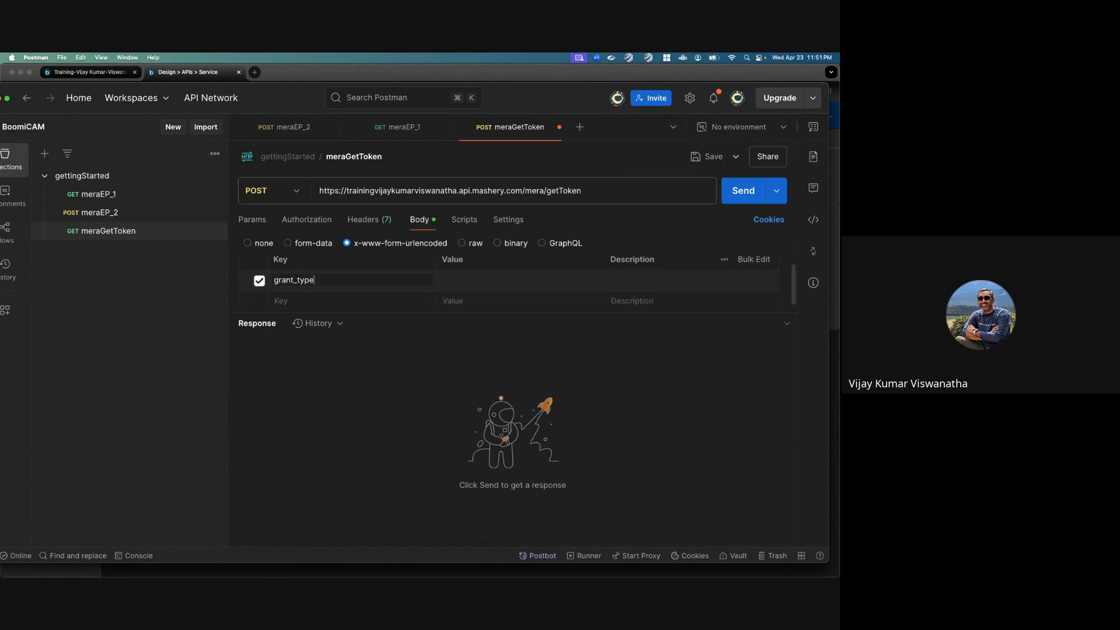
key("Tab")
type("client_credentials")
Step: Add a client_id parameter to the meraGetToken request body
left_click(284, 299)
type("client_")
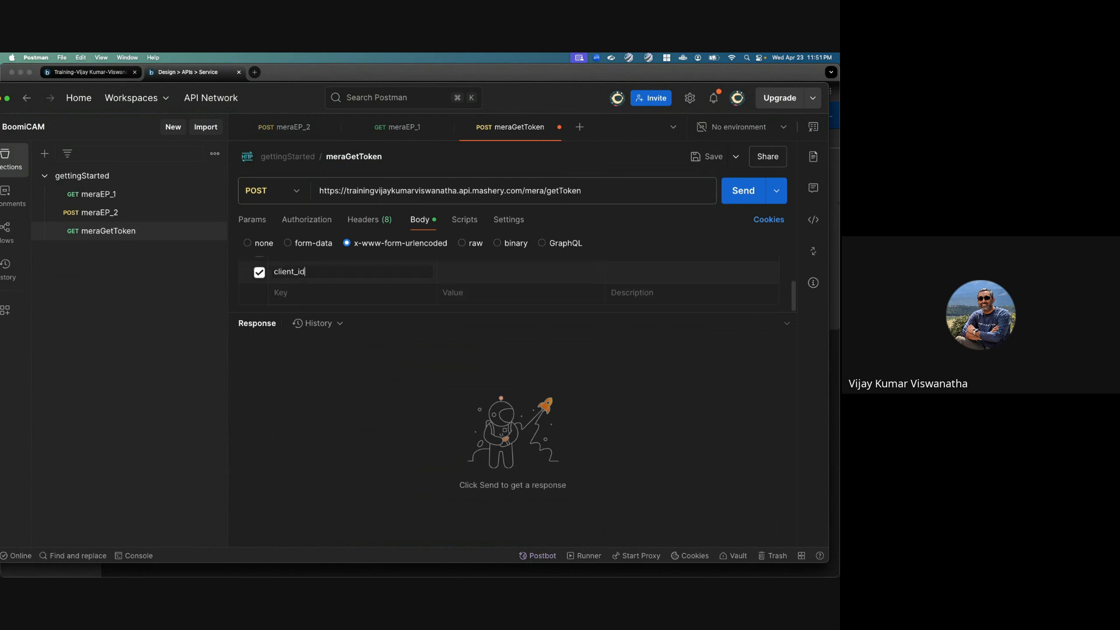
type("id")
key("Tab")
Step: Switch to Cloud API Management, open the package keys list and select the meraOAuthApp1 key for copying
key("super+Tab")
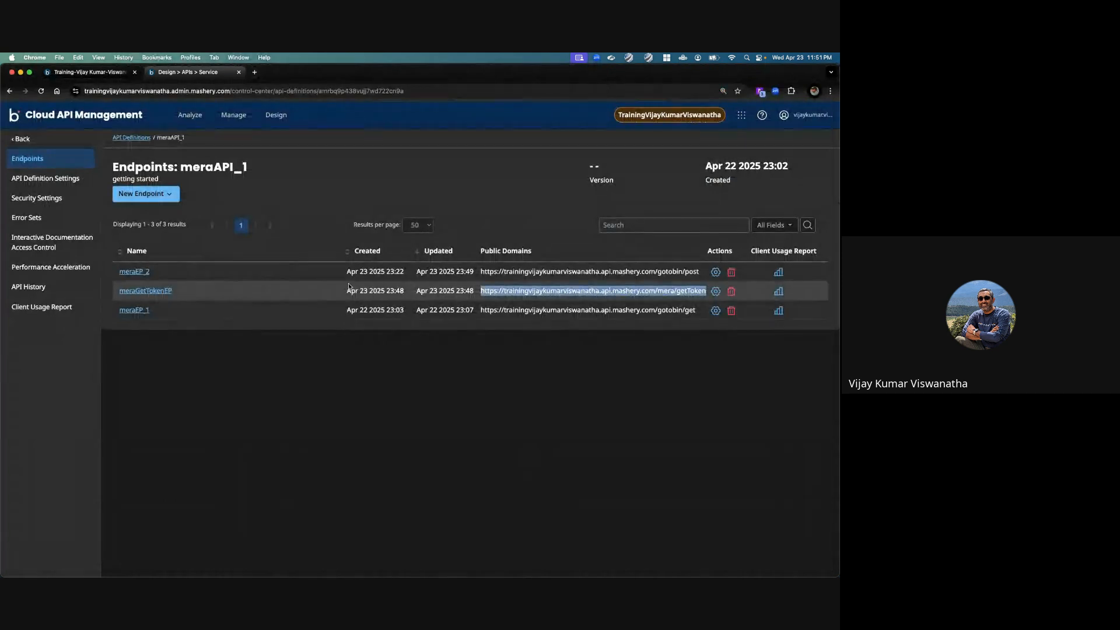
left_click(234, 115)
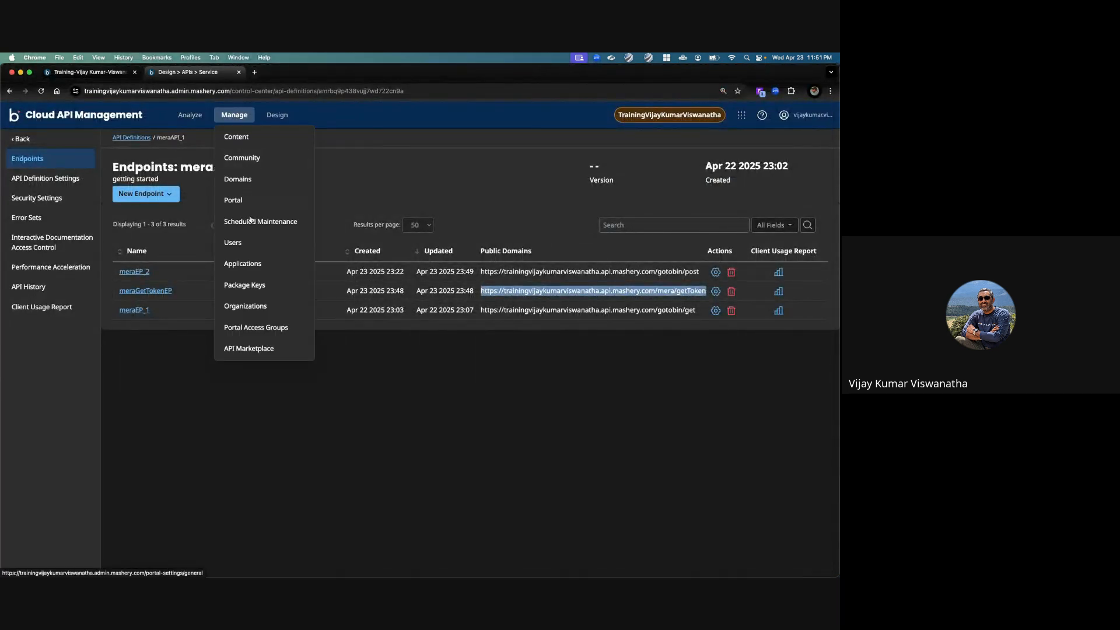
left_click(245, 285)
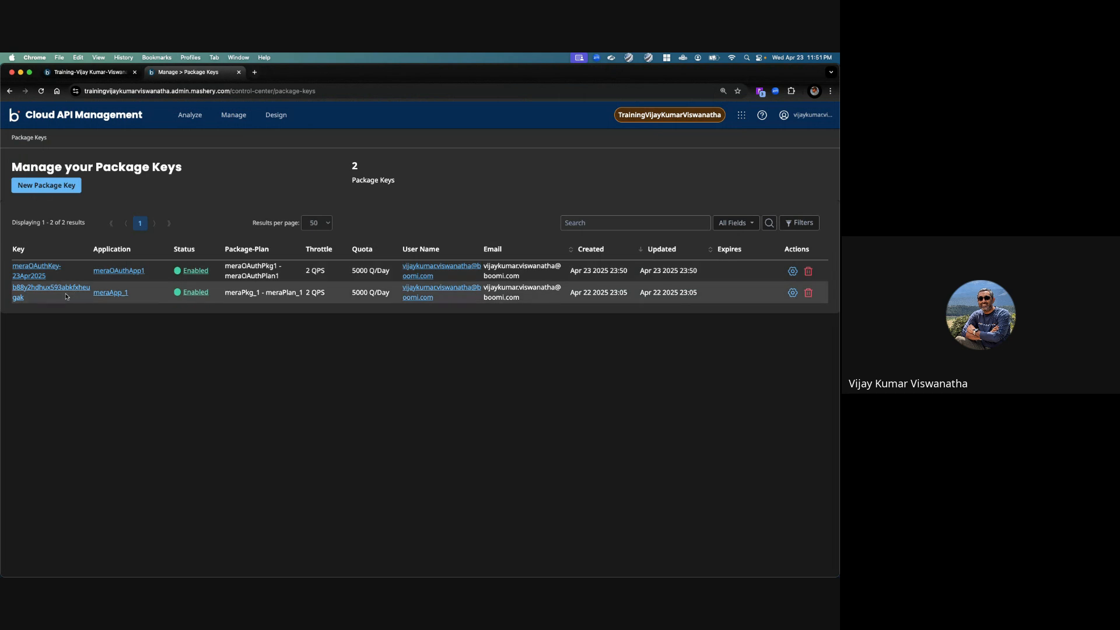
left_click_drag(47, 275, 12, 265)
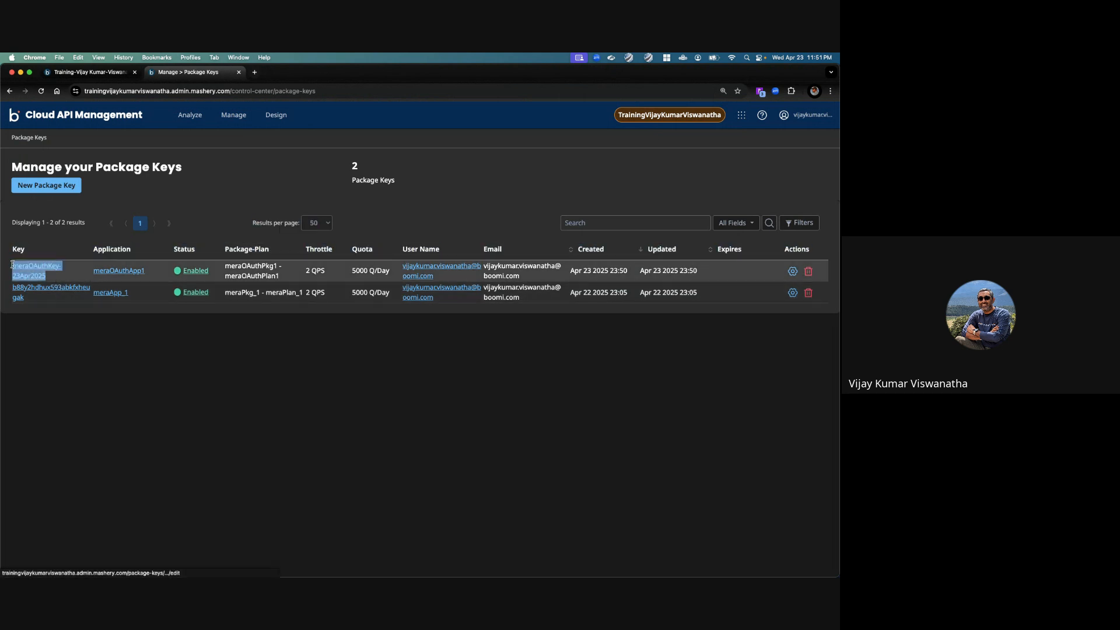
right_click(25, 269)
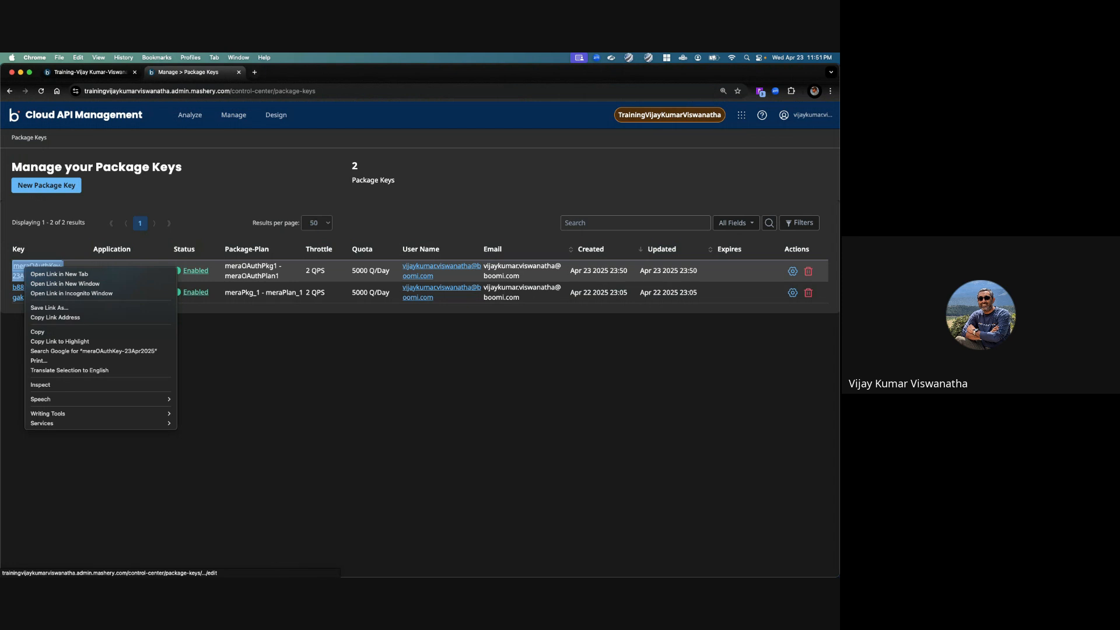
Step: Return to Postman and try to paste the package key as the client_id value
key("super+Tab")
left_click(464, 275)
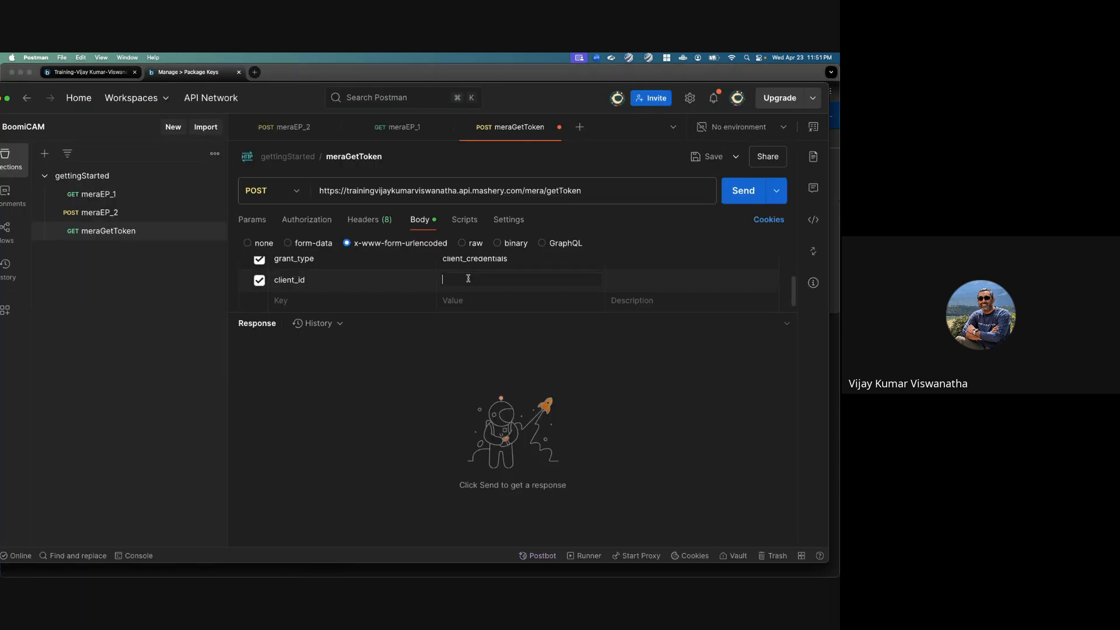
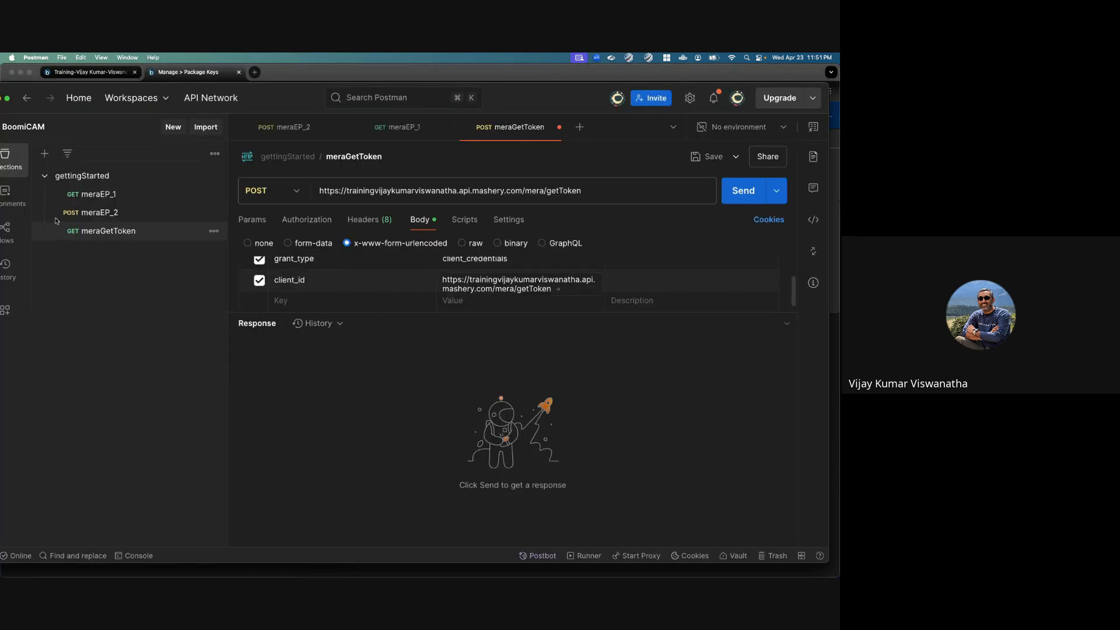
Step: Switch back to Cloud API Management, open the meraOAuthApp1 package key's settings and select the key in the heading for copying
key("super+Tab")
left_click(27, 267)
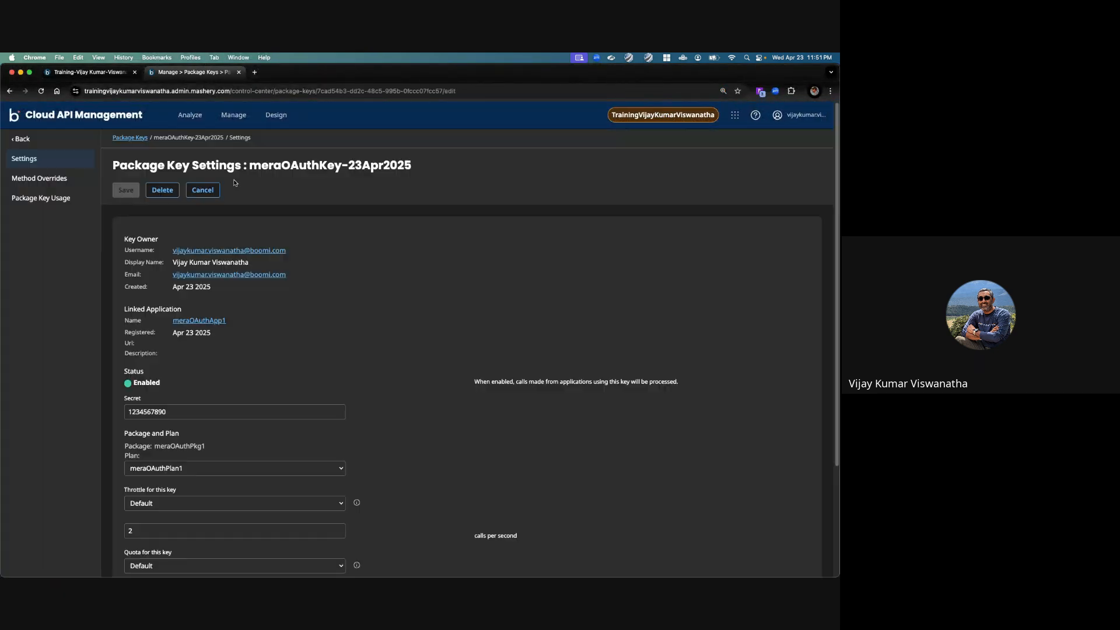
triple_click(274, 168)
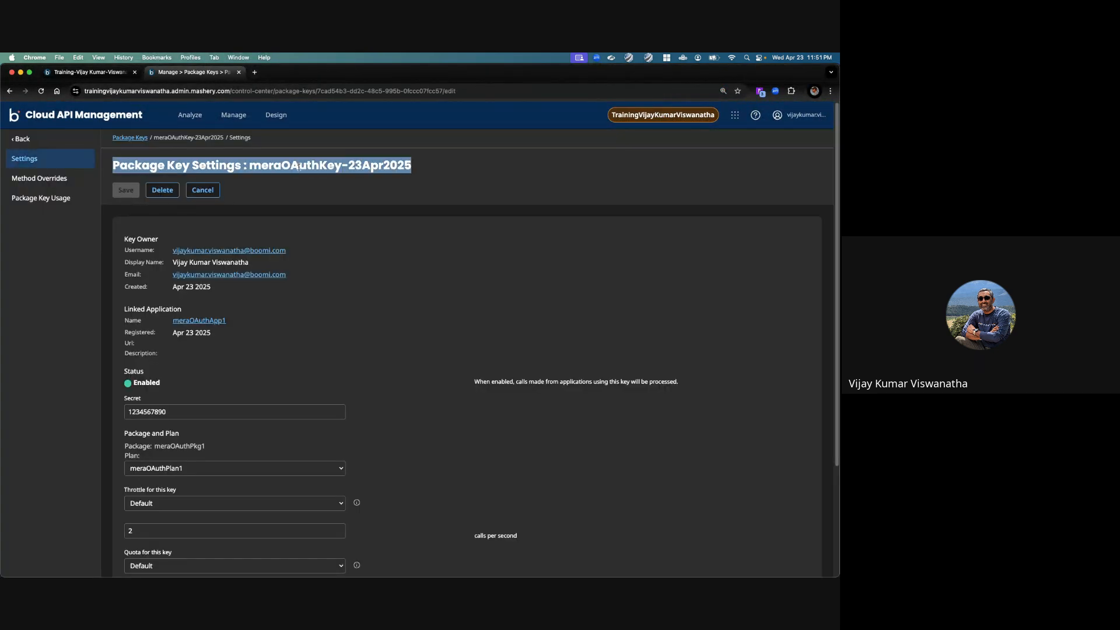
left_click(259, 166)
left_click_drag(249, 166, 411, 167)
right_click(386, 164)
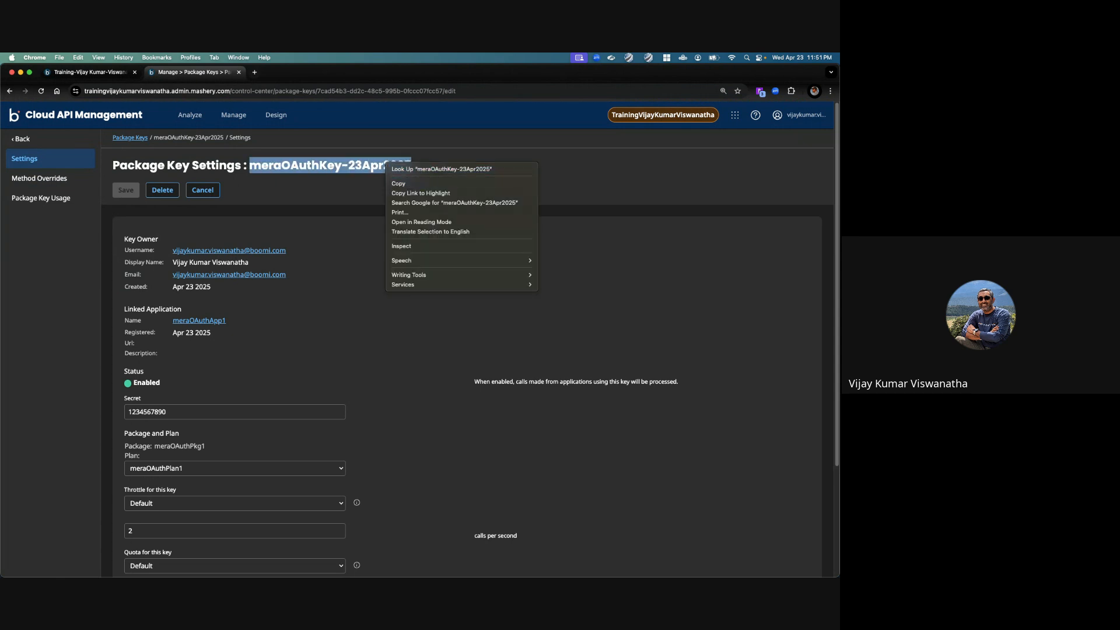
Step: Switch to Postman, clear the client_id value and try to paste the package key in its place
key("super+Tab")
triple_click(470, 282)
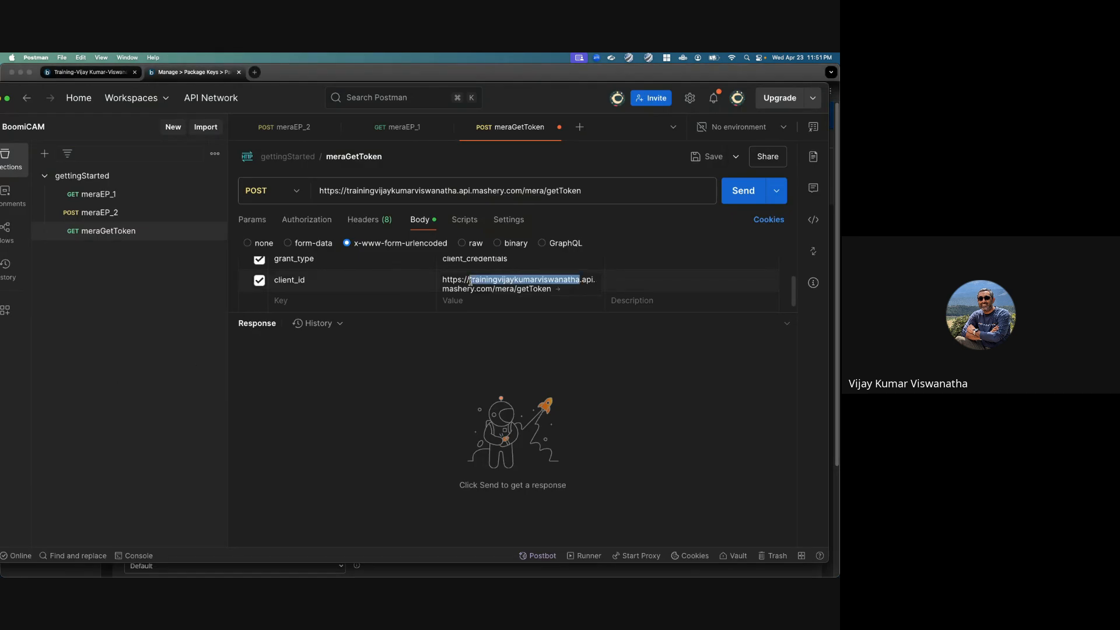
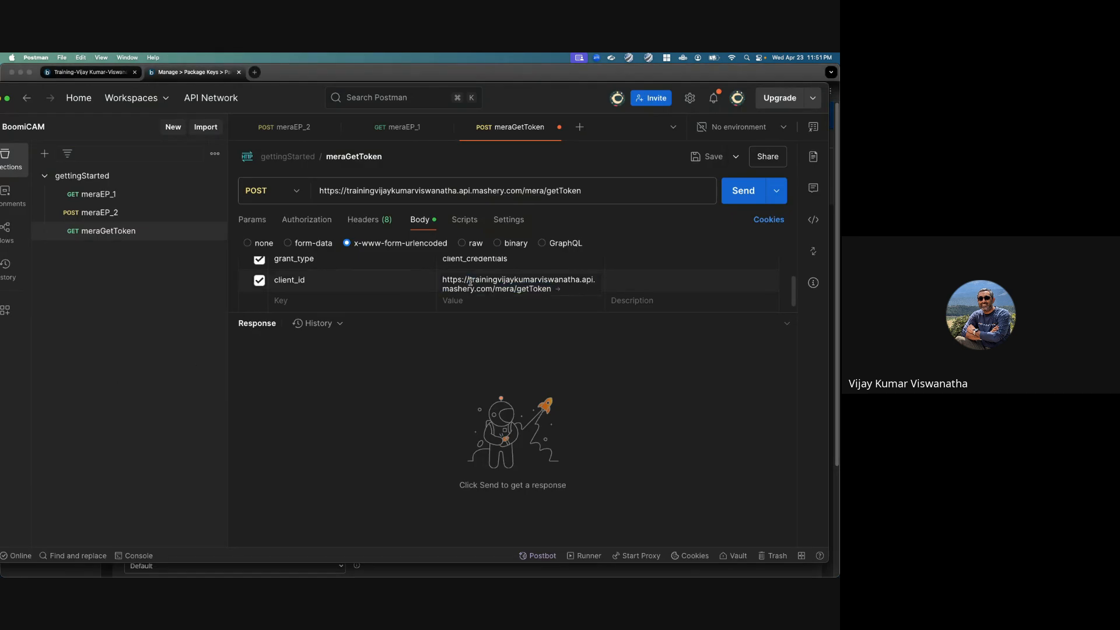
key("super+a")
key("BackSpace")
right_click(570, 284)
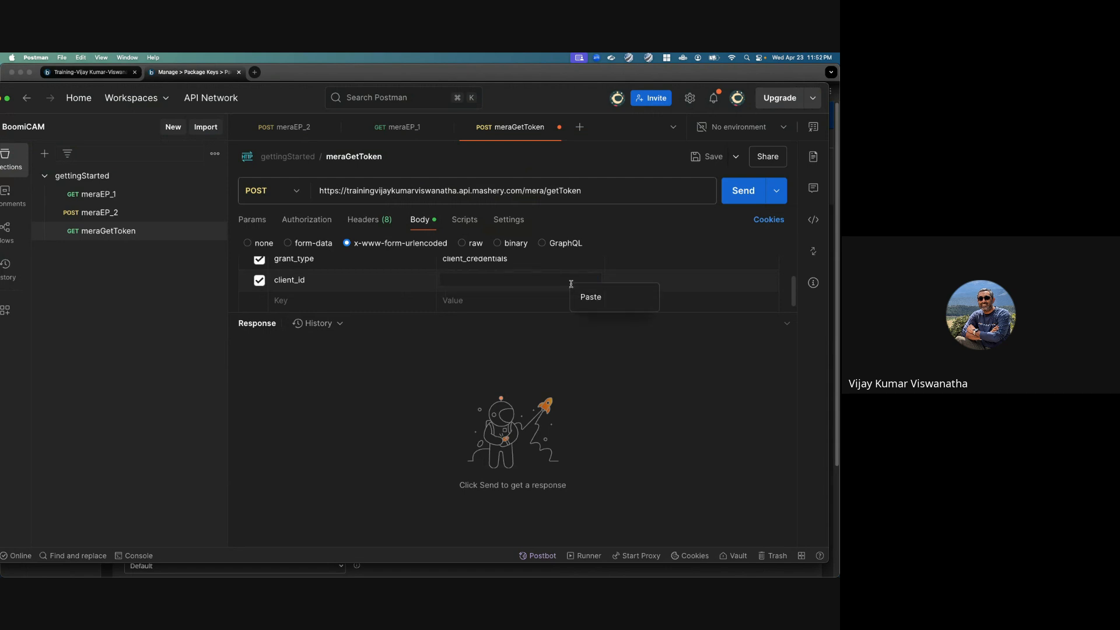
left_click(589, 296)
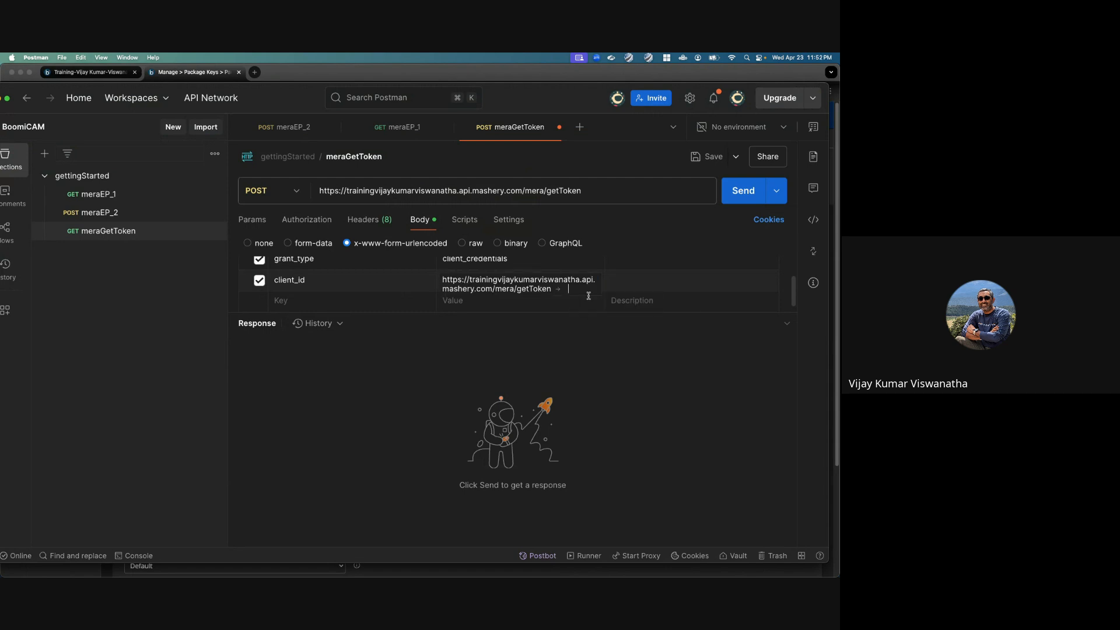
Step: Check the package key on its settings page and replace Postman's client_id value with that key
left_click(198, 73)
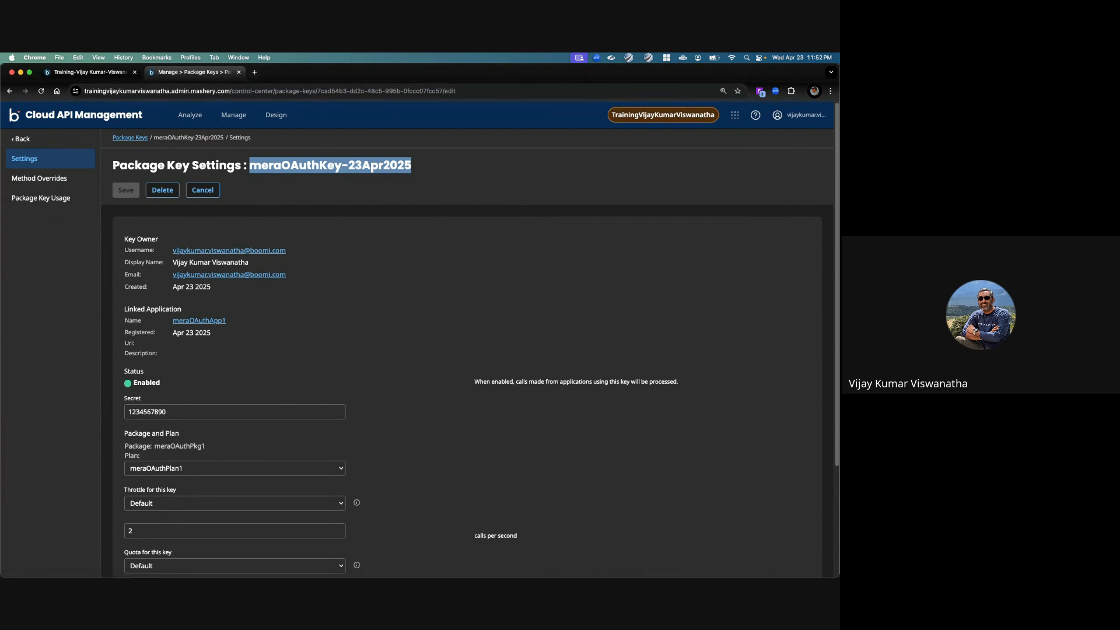
key("super+Tab")
triple_click(504, 281)
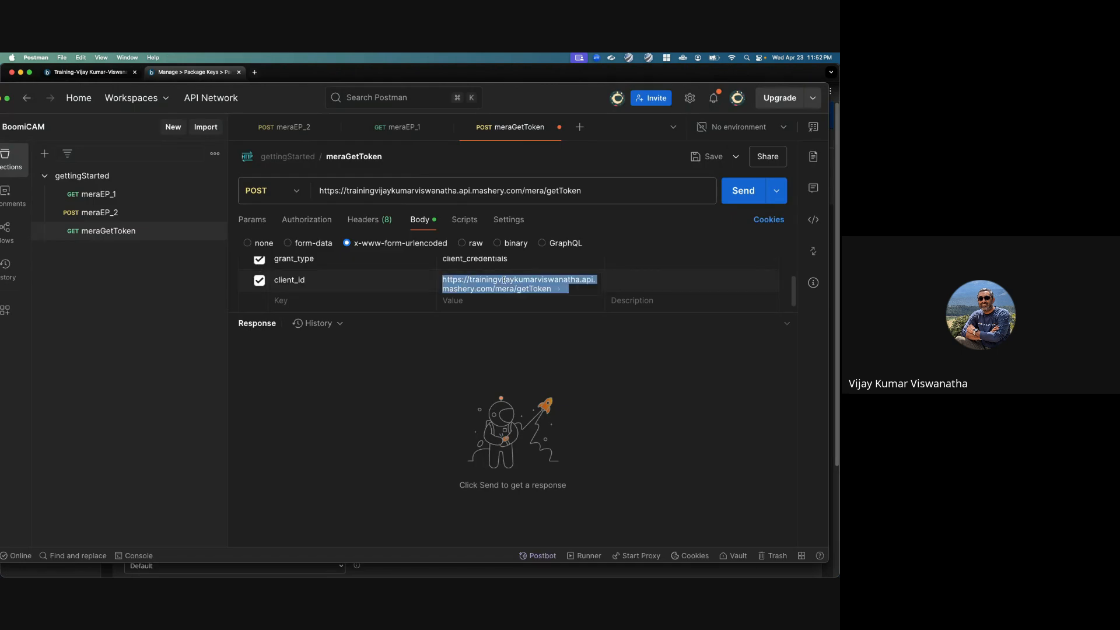
type("meraOAuthKey-")
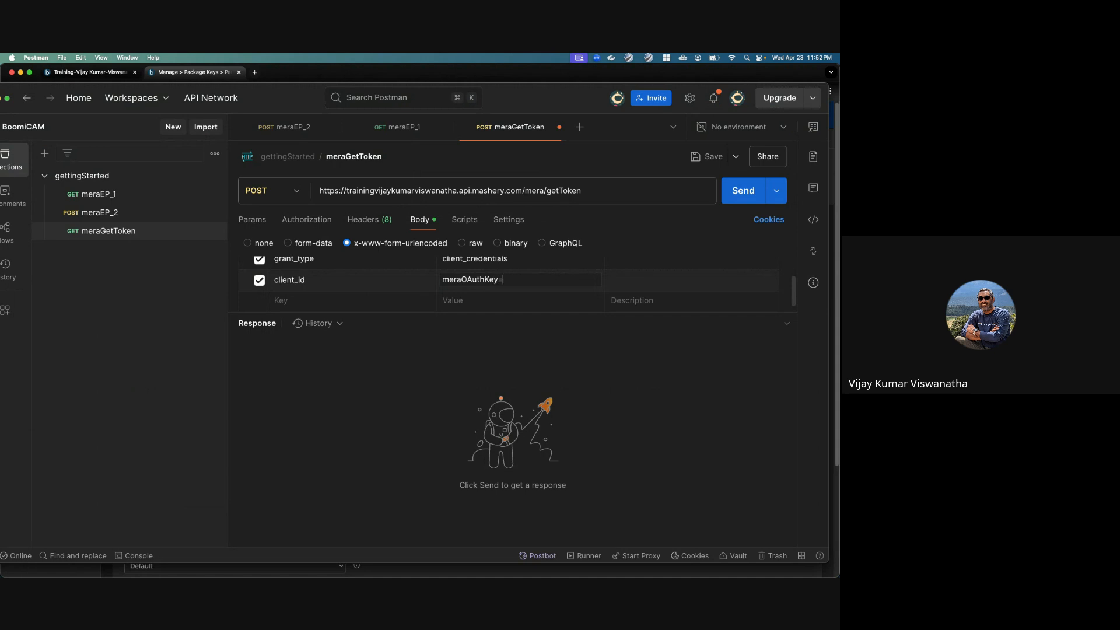
type("23Apr2025")
Step: Add a client_secret parameter to the meraGetToken request body and enter the package key's secret as its value
left_click(389, 301)
type("client_secret")
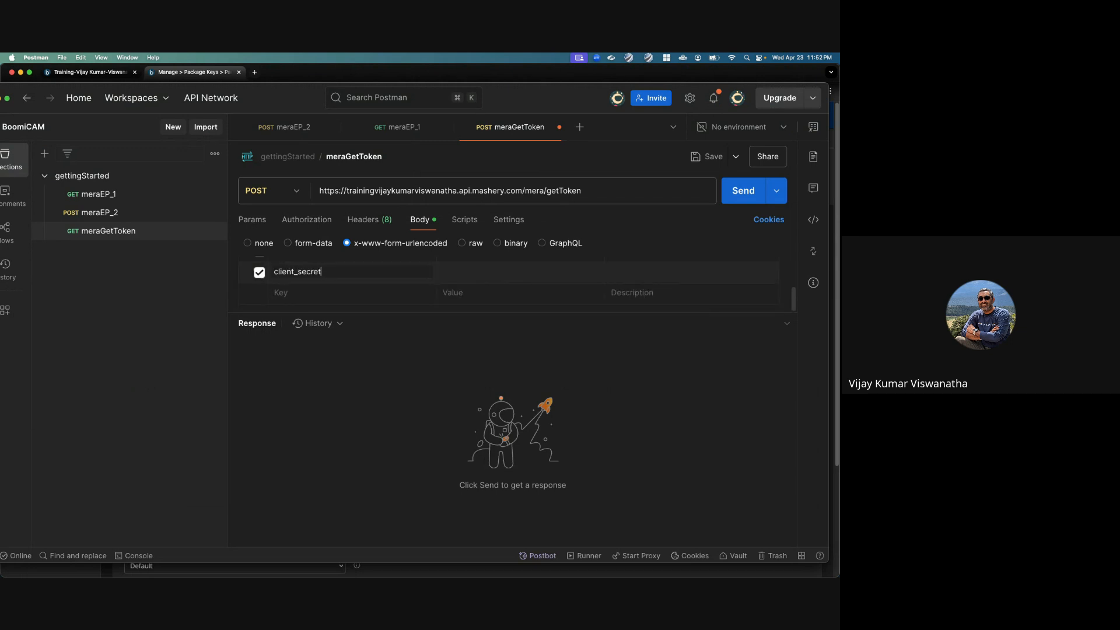
key("Tab")
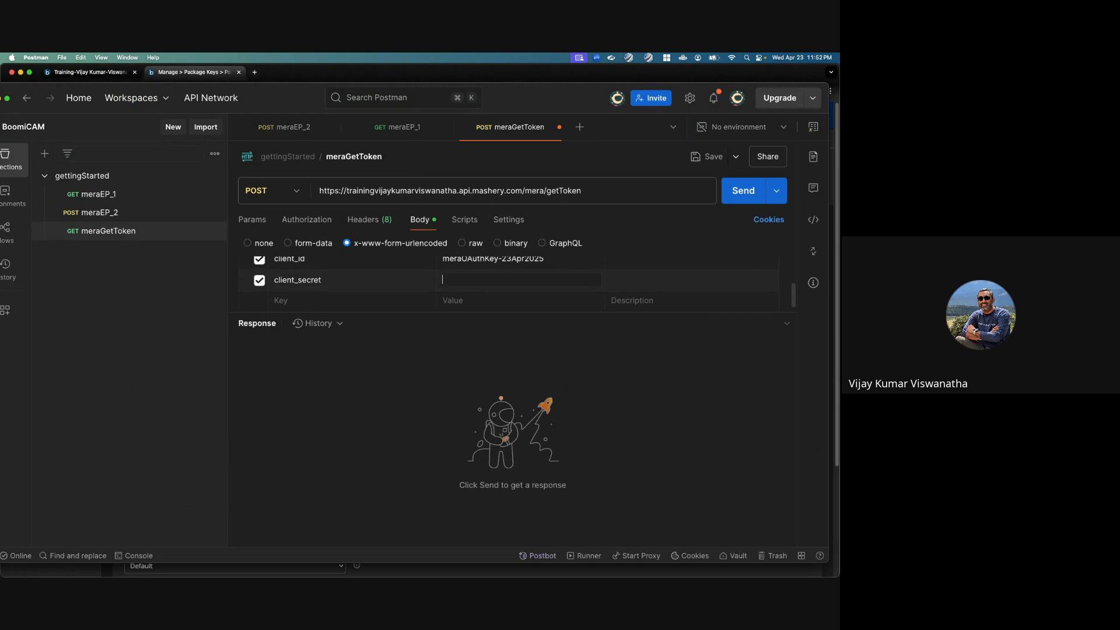
type("1234567890")
Step: Save and send the meraGetToken request and copy the access token from the response
left_click(709, 156)
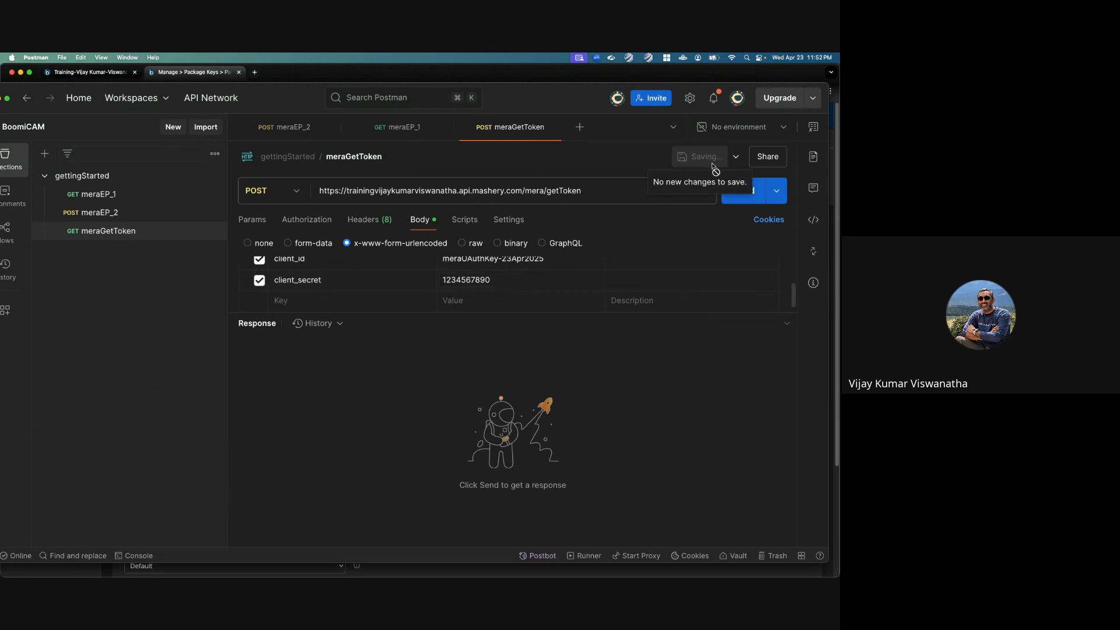
left_click(753, 199)
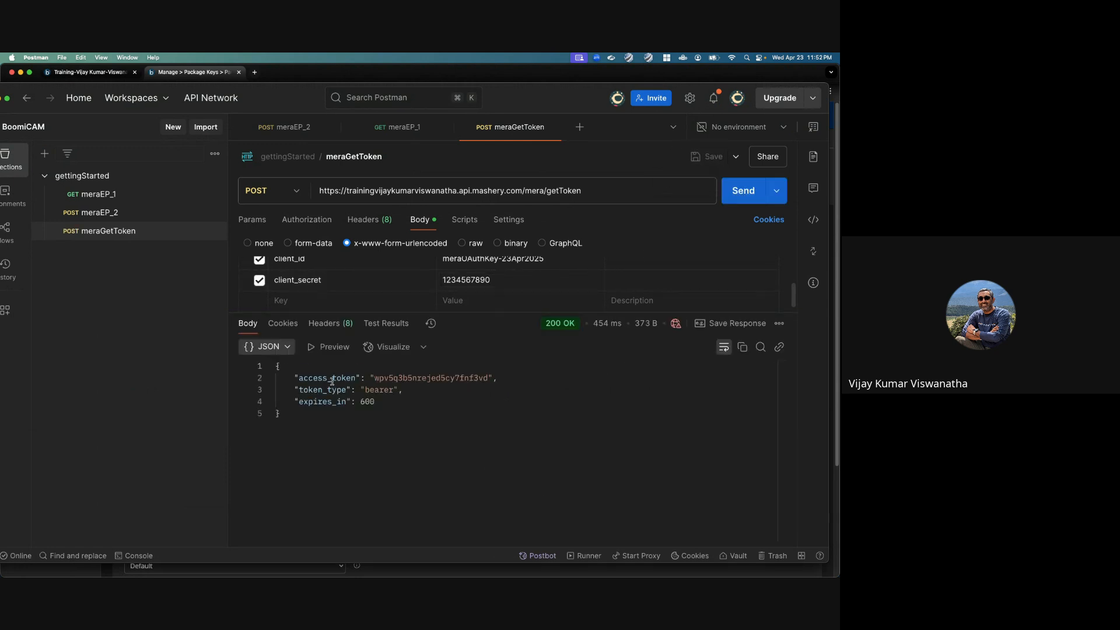
double_click(398, 378)
double_click(372, 401)
double_click(404, 379)
right_click(409, 379)
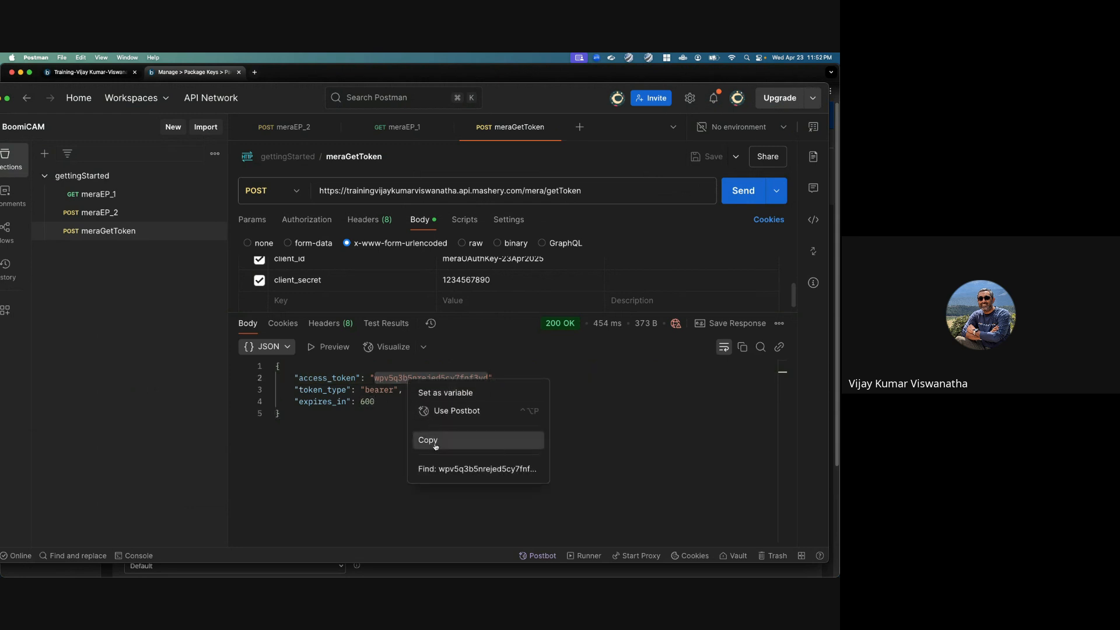
left_click(417, 438)
Step: Open the meraEP_2 request and disable its api_key query parameter
left_click(99, 213)
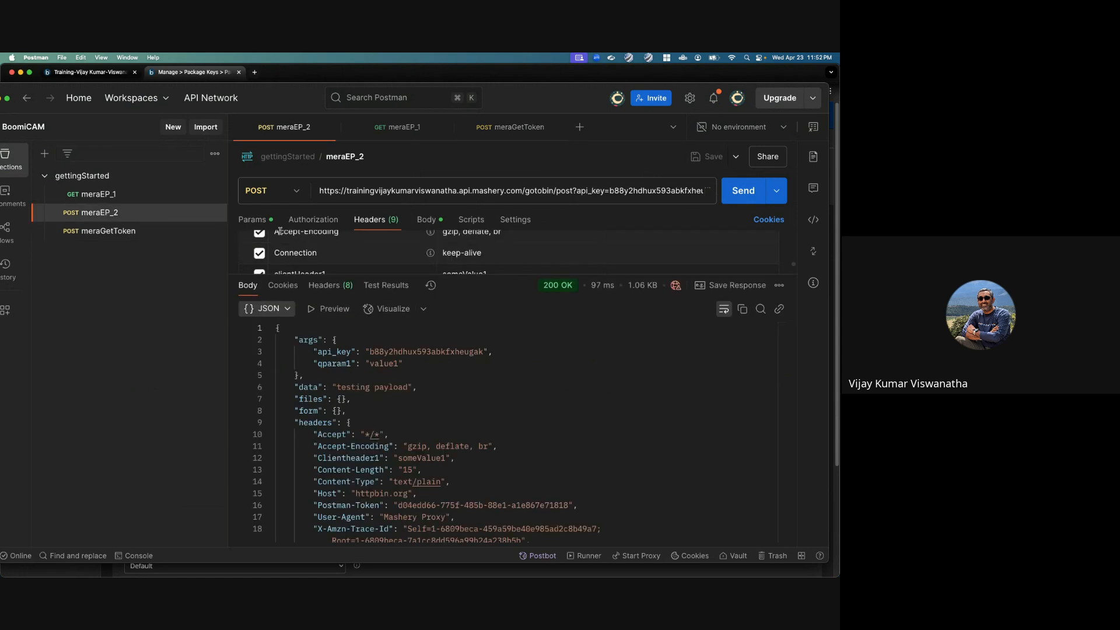
left_click_drag(295, 276, 315, 382)
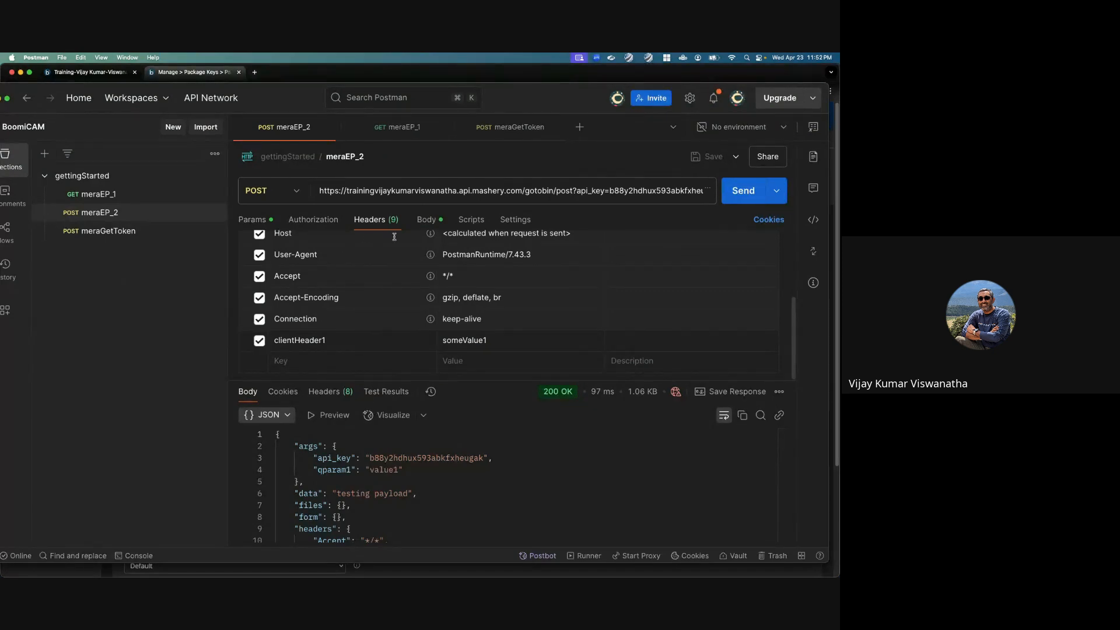
left_click(252, 220)
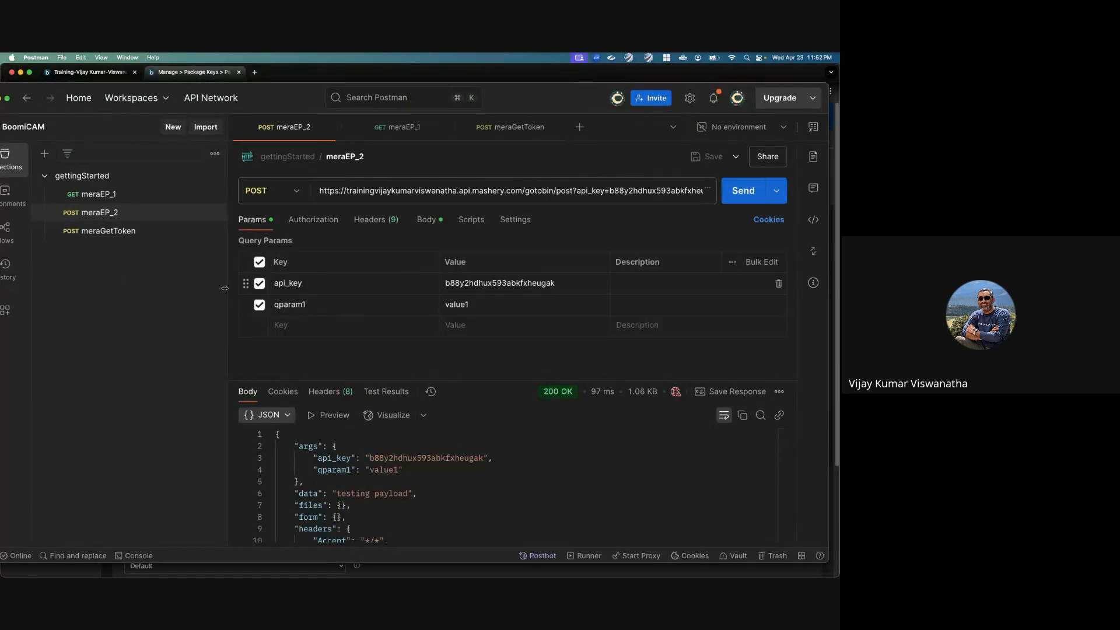
left_click(259, 284)
Step: Set the meraEP_2 authorization type to Bearer Token and paste the copied access token
left_click(313, 219)
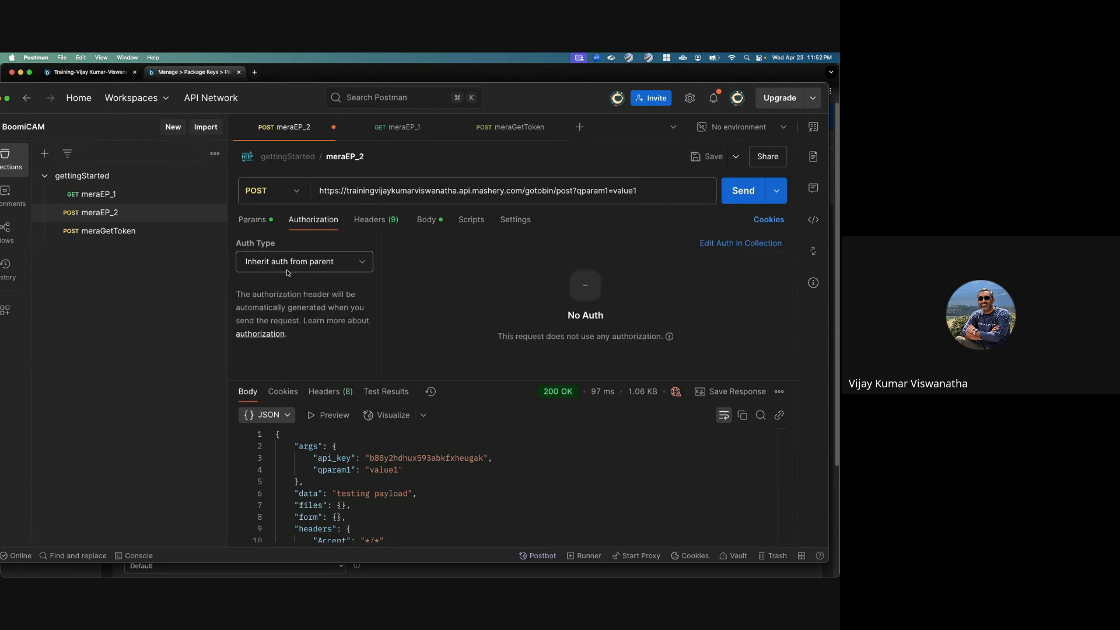
left_click(288, 266)
left_click(287, 344)
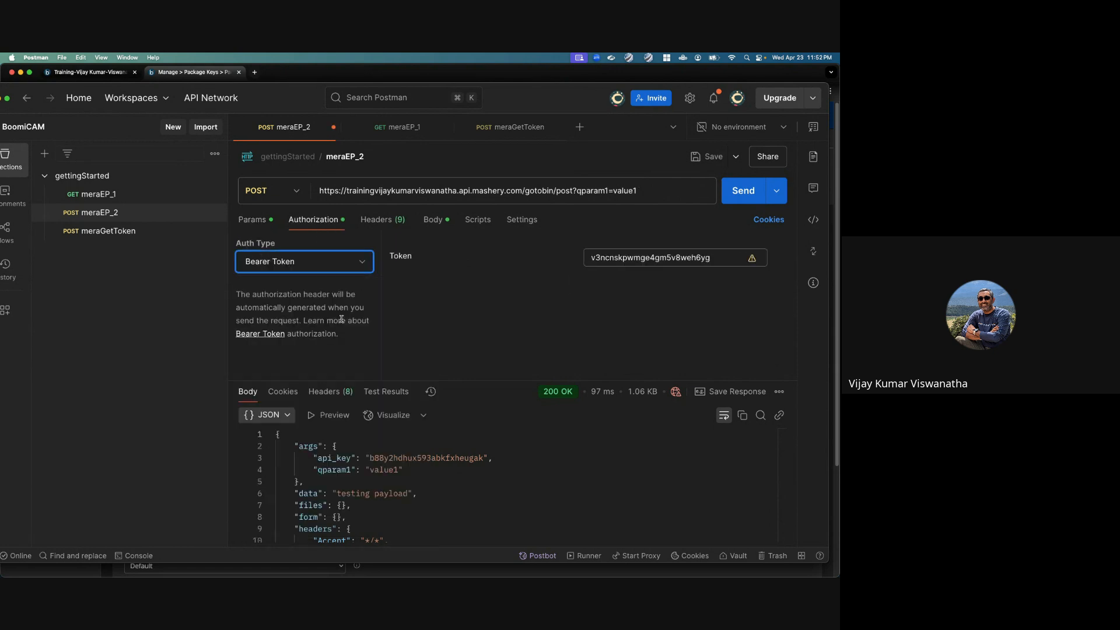
double_click(618, 258)
key("super+v")
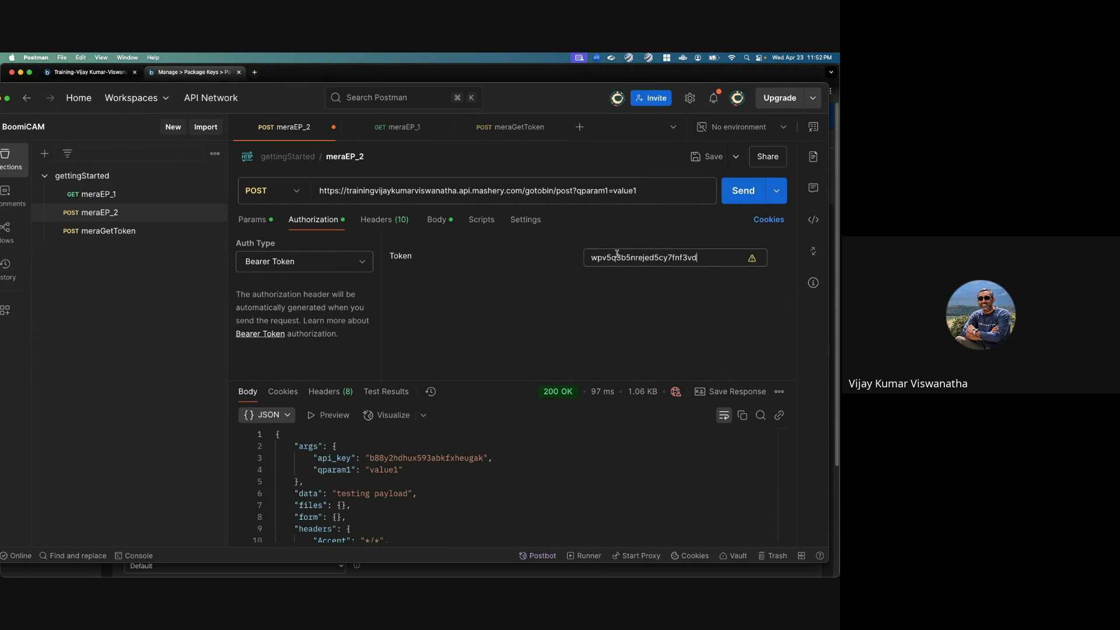
Step: Save and send the meraEP_2 request and examine the X-Mashery-Oauth headers in the response body
key("super+s")
left_click(732, 200)
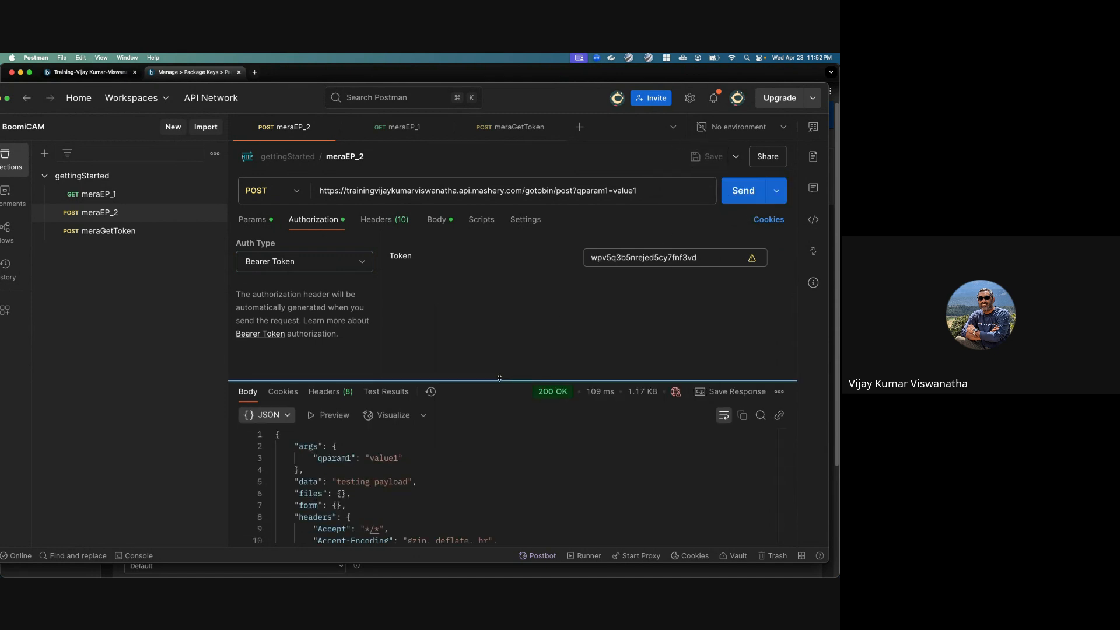
left_click_drag(499, 378, 500, 274)
scroll(455, 460, "down", 2)
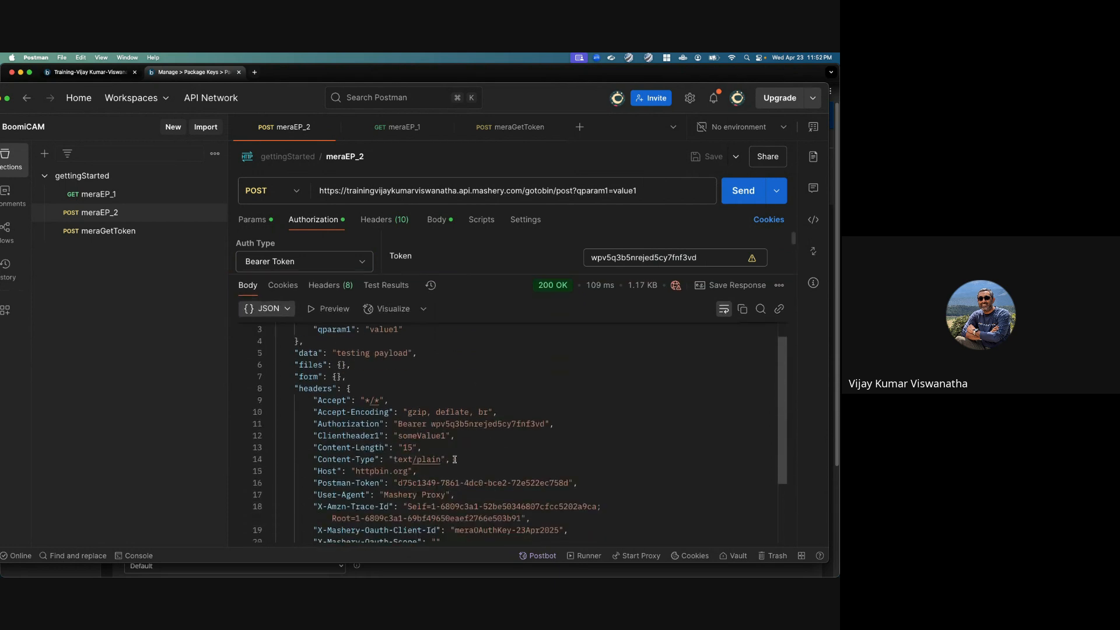
scroll(455, 459, "down", 3)
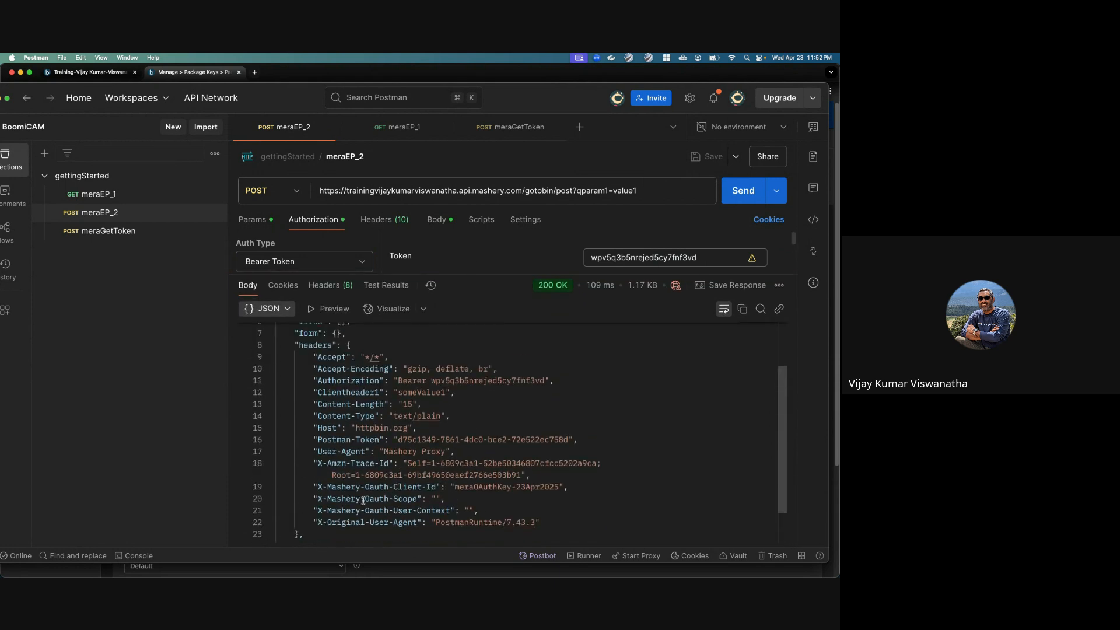
left_click_drag(317, 487, 419, 489)
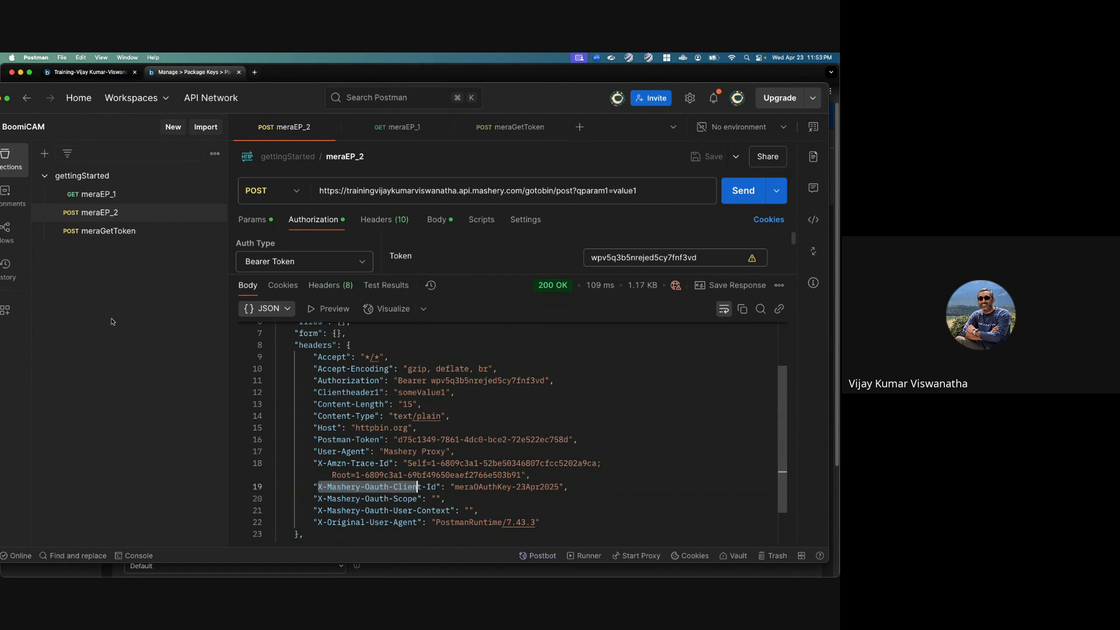
Step: Reopen the meraGetToken request and add a scope body parameter with a value beginning with postman_sco
left_click(112, 232)
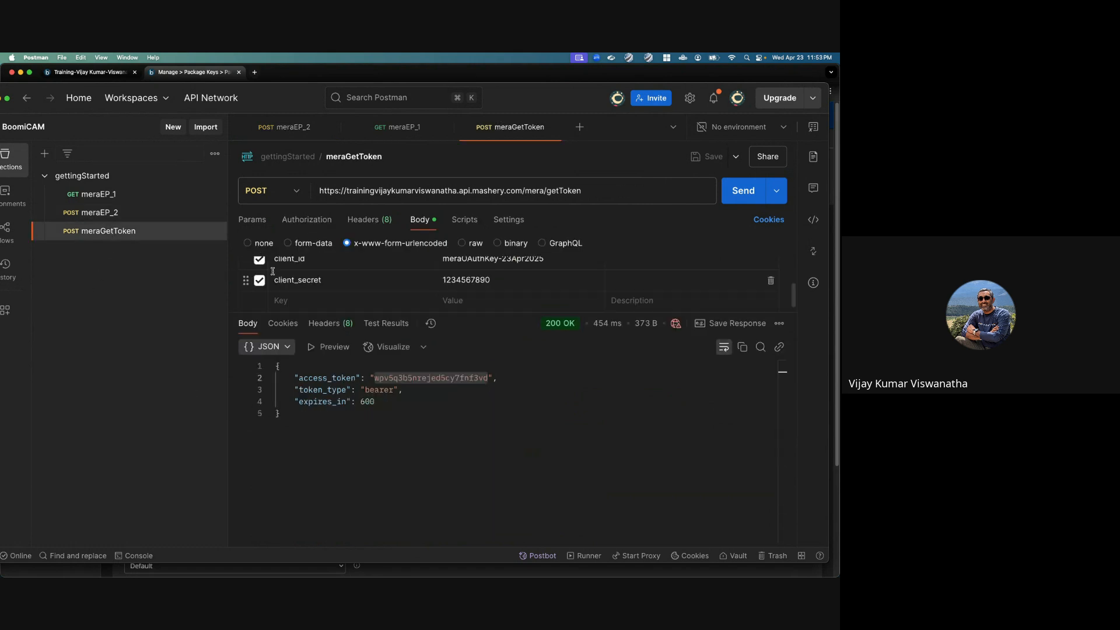
left_click(291, 300)
type("scope")
key("Tab")
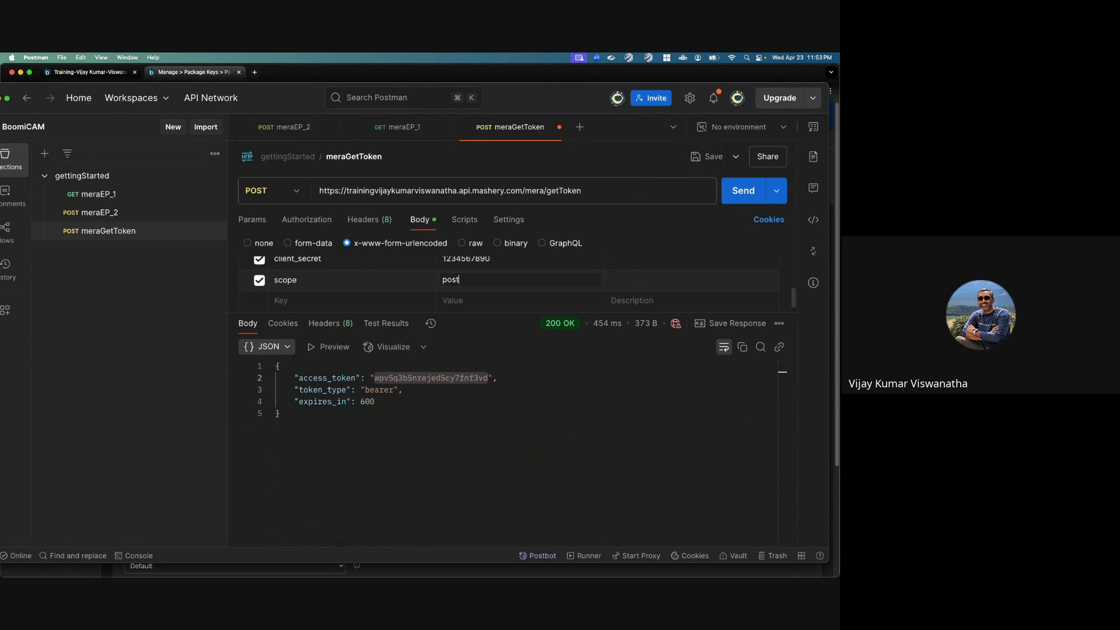
type("posta")
key("BackSpace")
type("man_scope")
Step: Add a user_context body parameter with the value postmanUserContext to the meraGetToken request
left_click(273, 302)
type("user_conte")
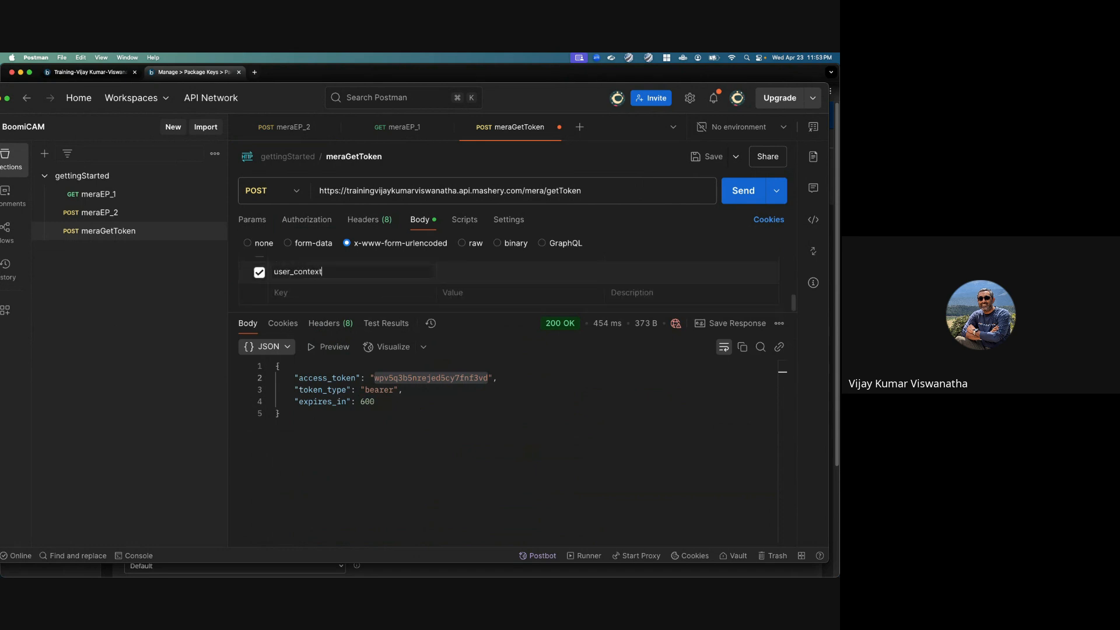
type("xt")
key("Tab")
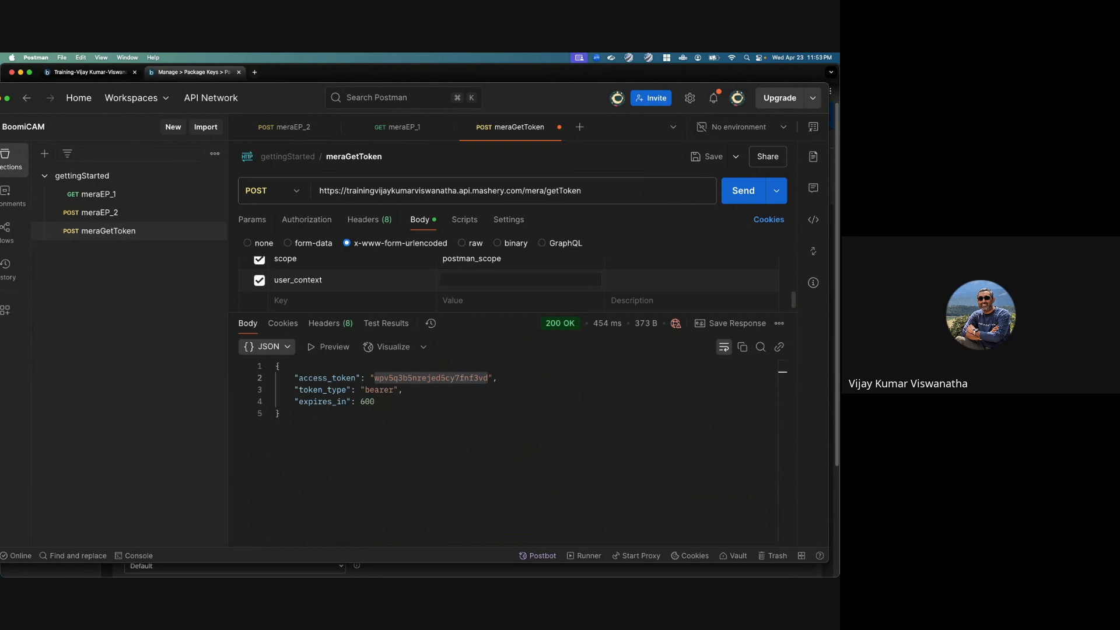
type("postmanUserContext")
Step: Save and send the meraGetToken request and copy the returned access token
left_click(709, 156)
left_click(743, 190)
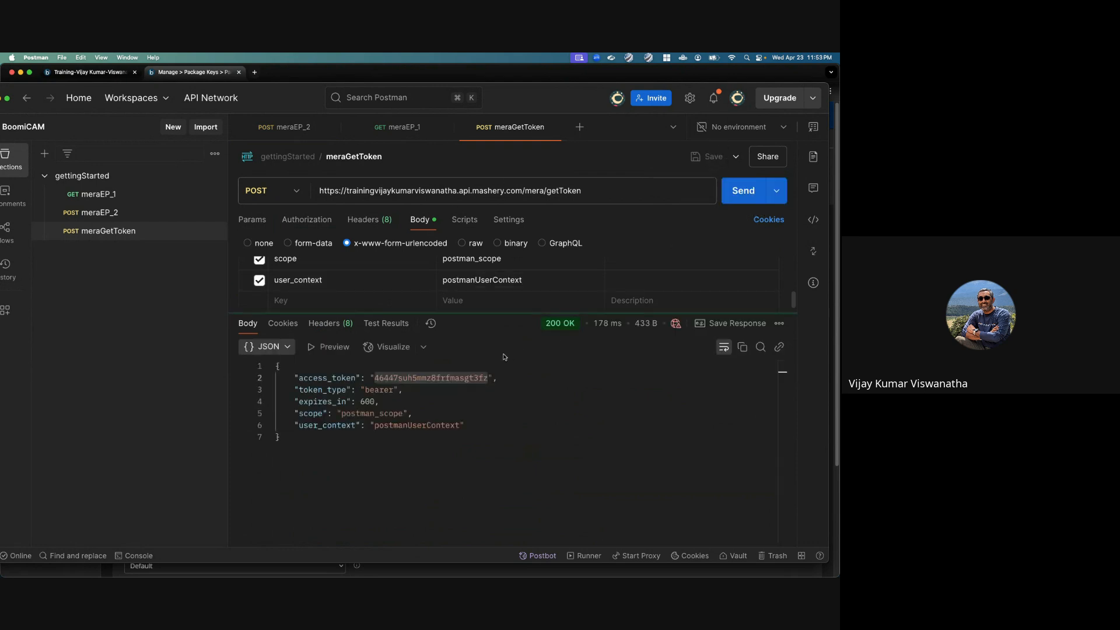
double_click(419, 377)
key("super+c")
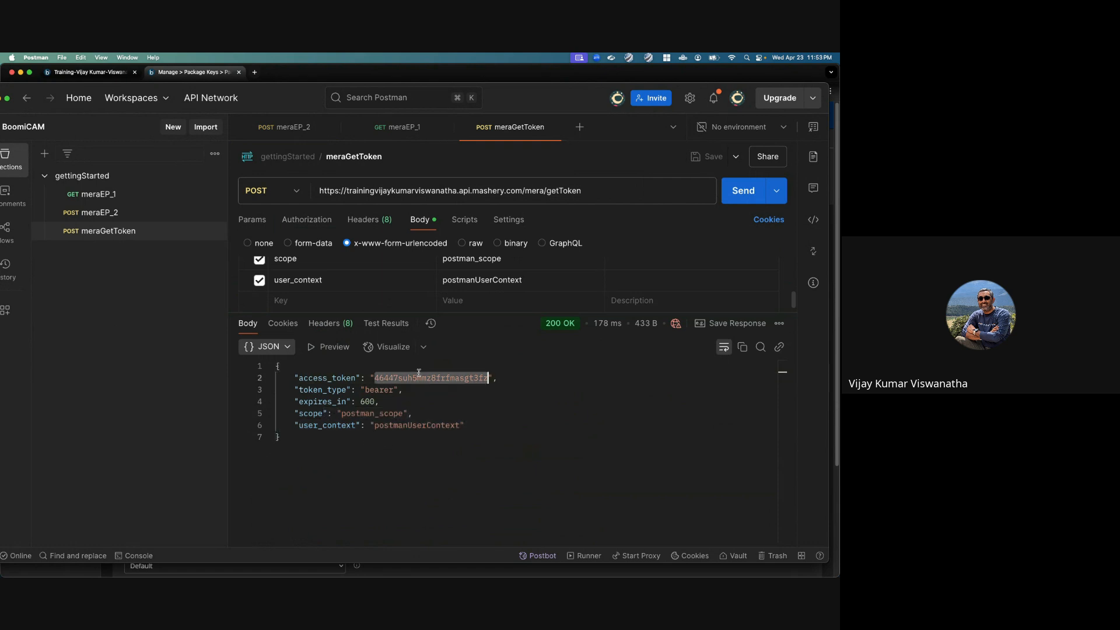
Step: Replace the meraEP_2 bearer token with the copied access token, and save and send the request
left_click(91, 212)
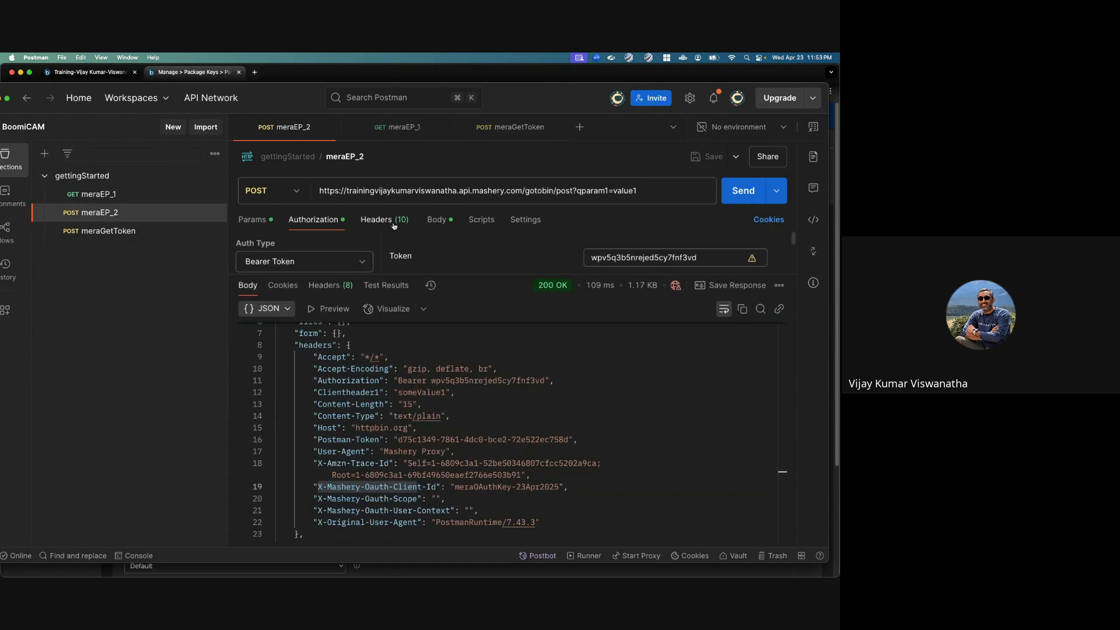
double_click(636, 256)
key("super+v")
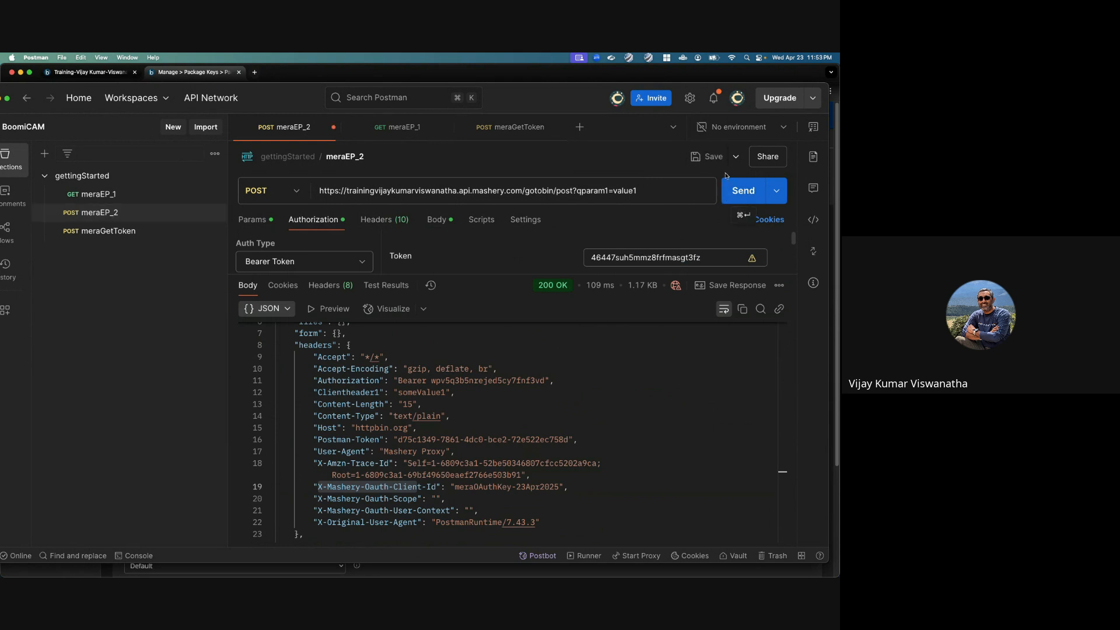
left_click(713, 160)
left_click(739, 191)
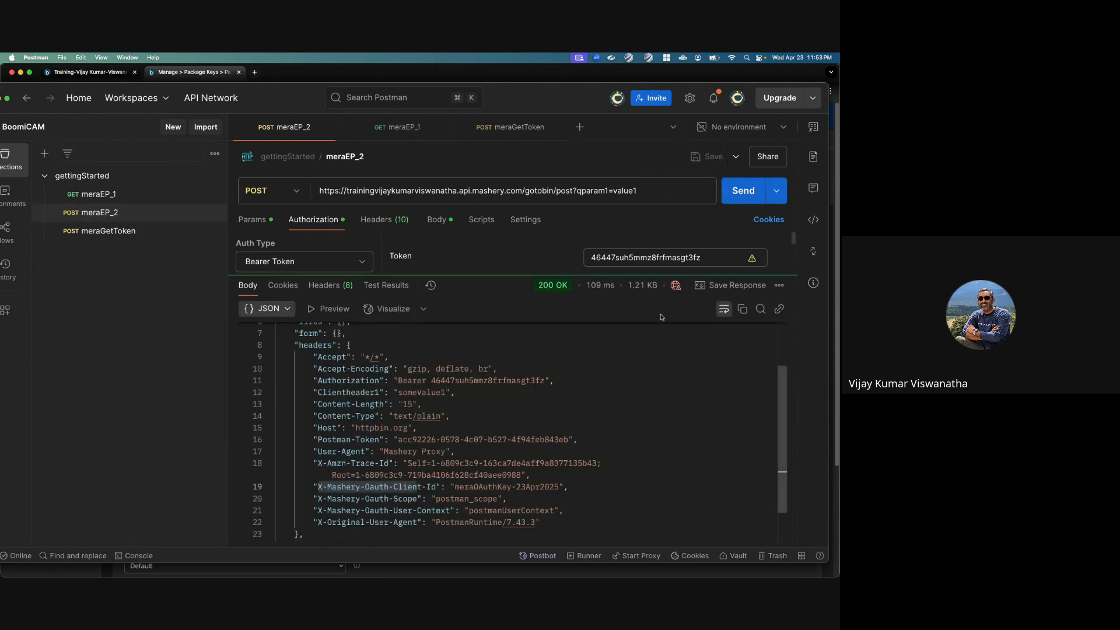
Step: Append an extra digit to the meraEP_2 bearer token to make it invalid and send the request
left_click(709, 257)
type("1")
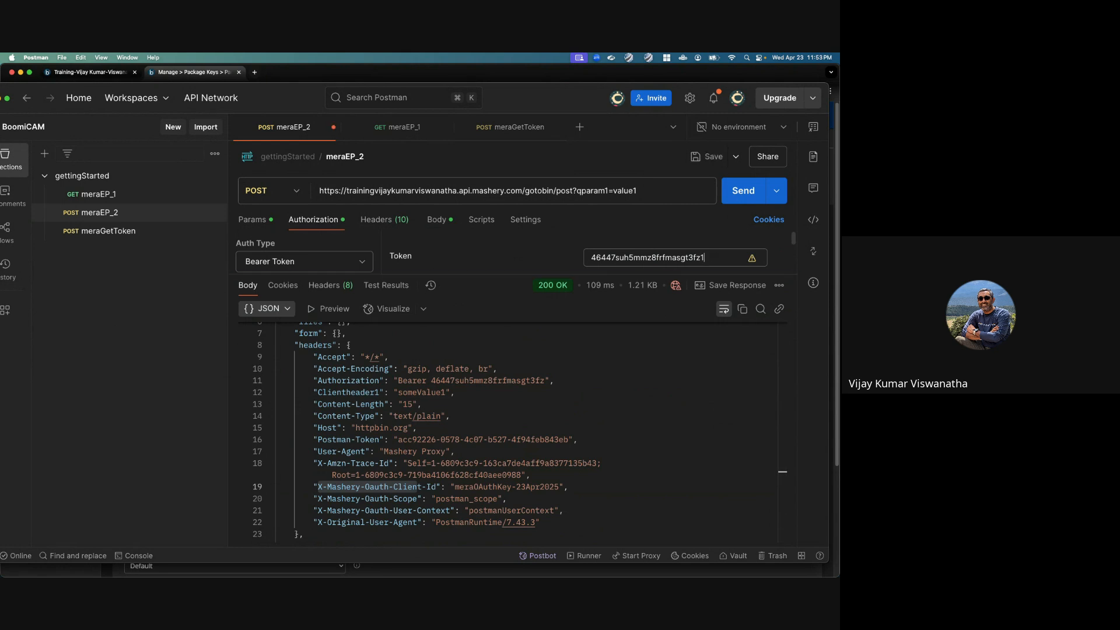
left_click(742, 191)
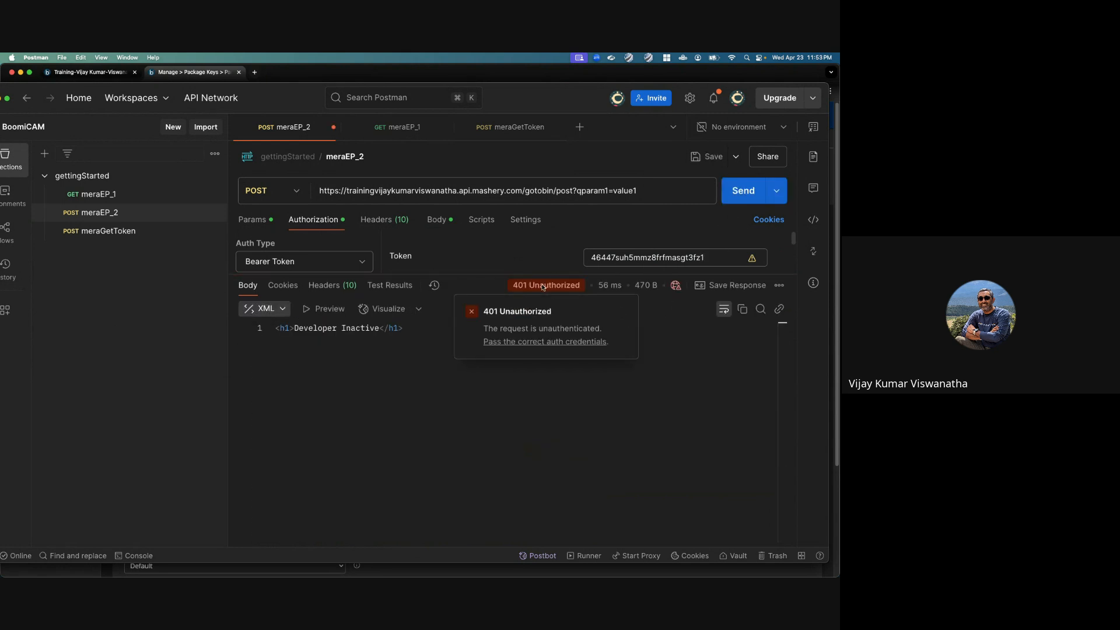
Step: Examine the response headers of the meraEP_2 call, including the WWW-Authenticate value and the error code
left_click(324, 290)
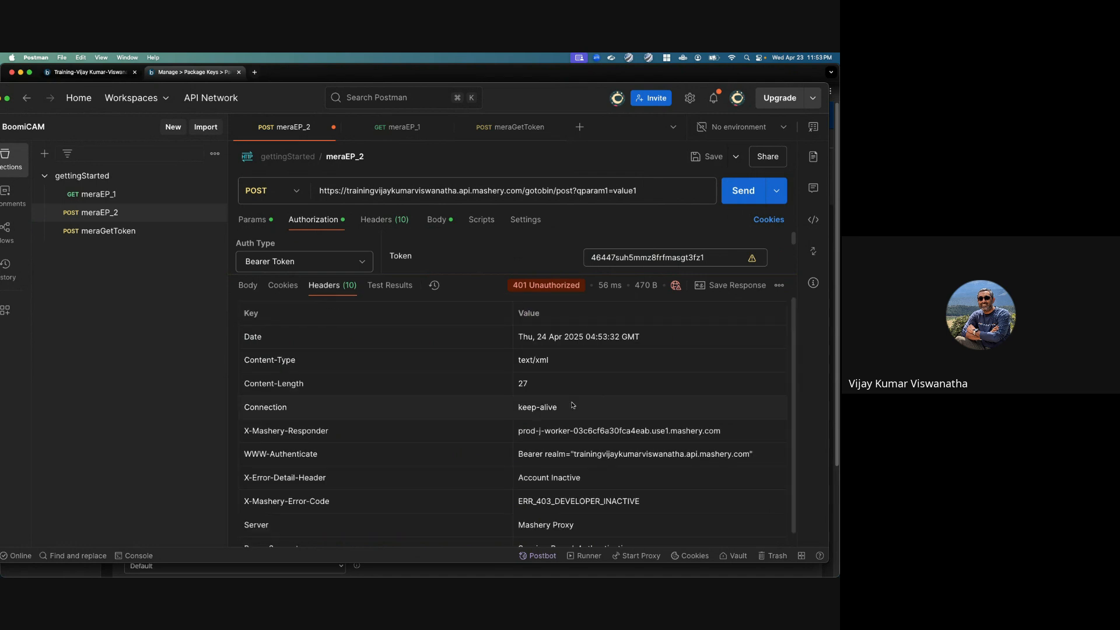
scroll(378, 435, "down", 2)
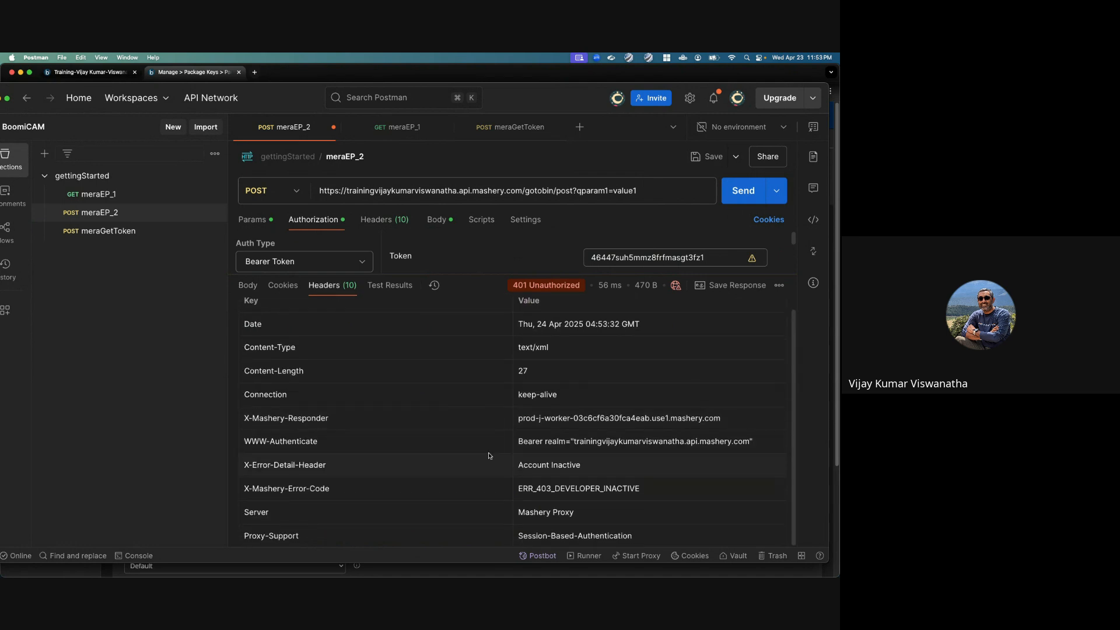
triple_click(545, 437)
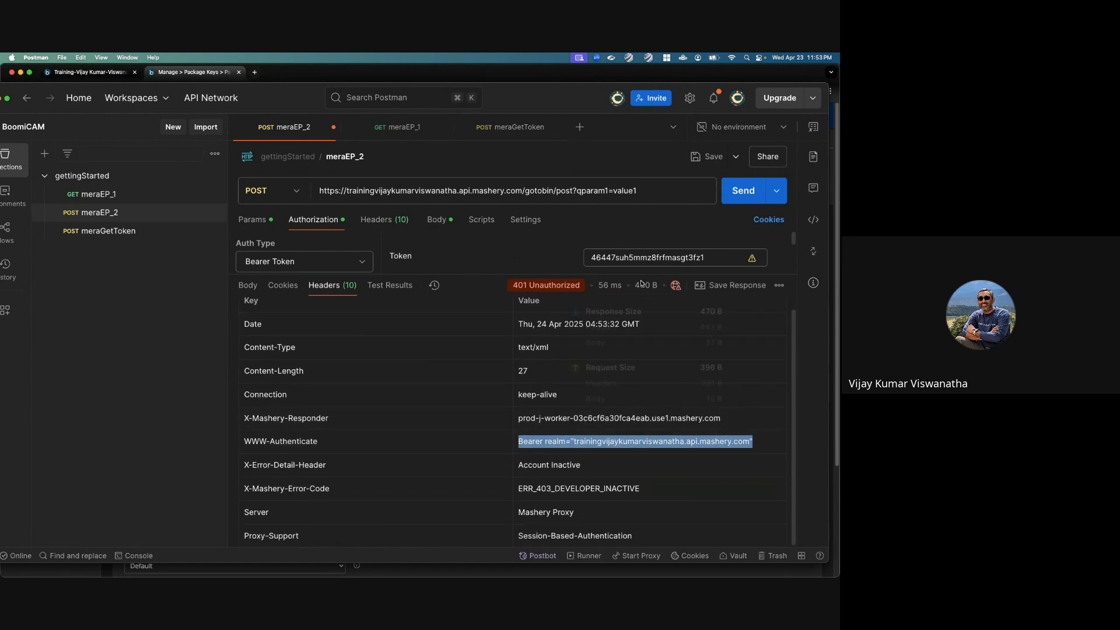
mouse_move(642, 284)
key("super+Tab")
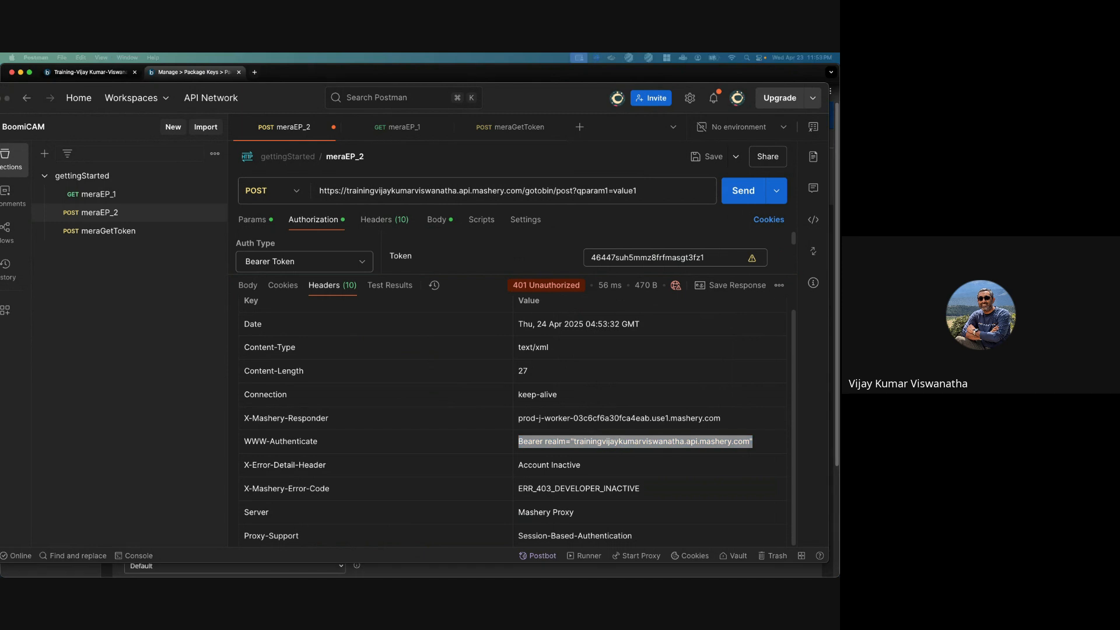